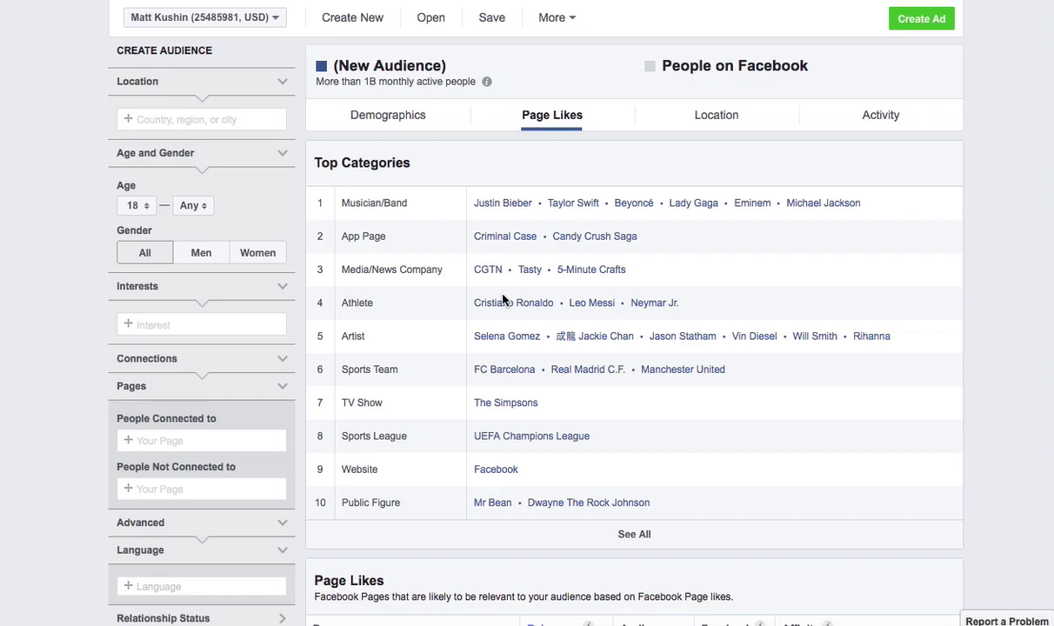
- Collapse and re-expand the Advanced filter options in the filter panel
scroll(503, 299, down, 2)
scroll(503, 300, up, 2)
scroll(52, 287, down, 2)
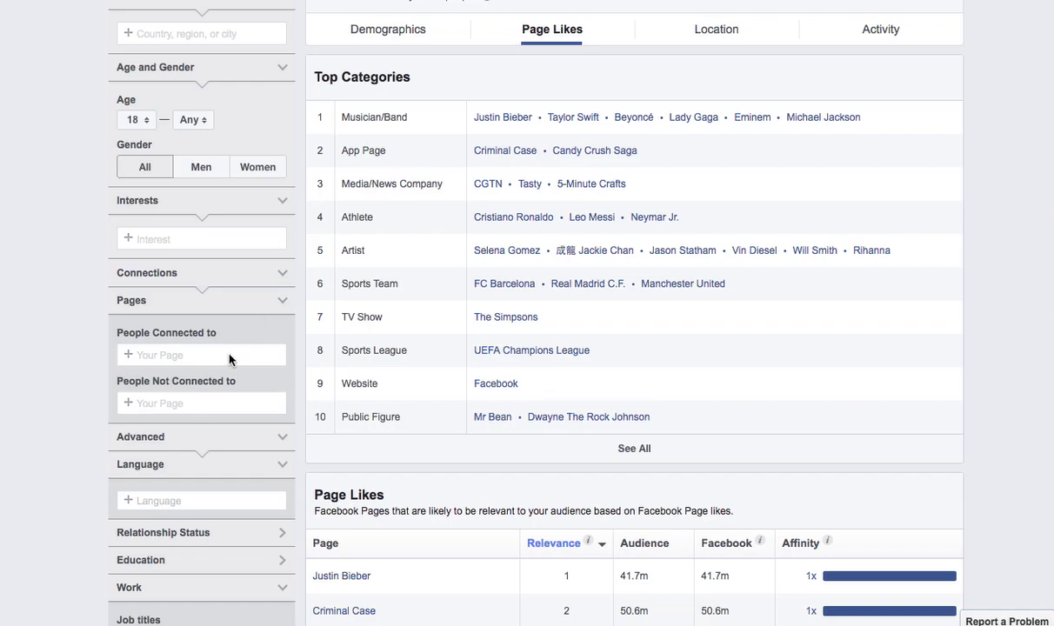
scroll(247, 357, down, 1)
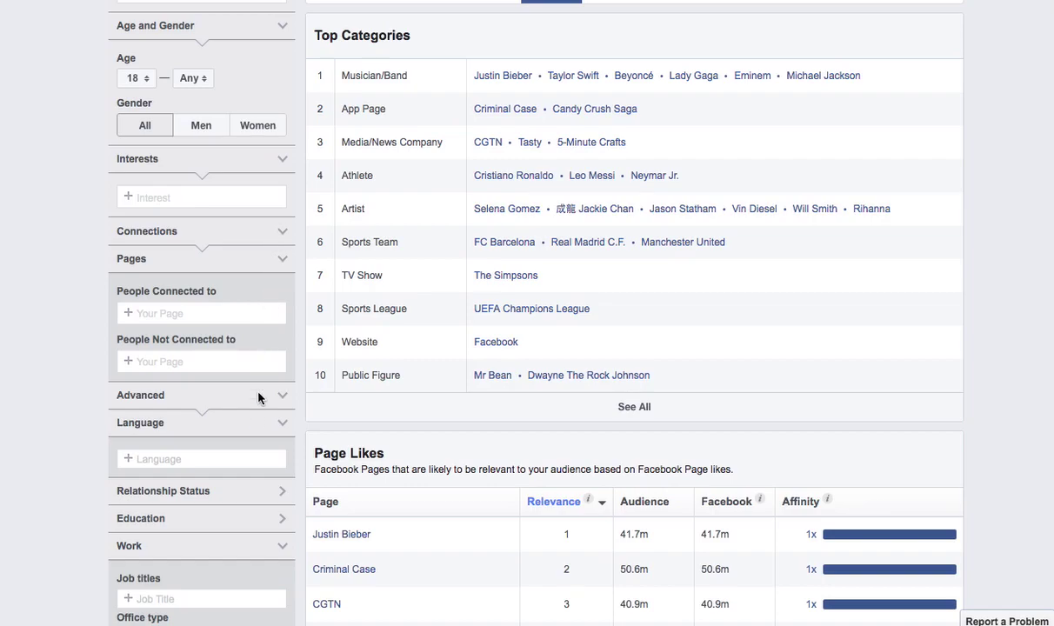
scroll(279, 383, down, 1)
click(281, 369)
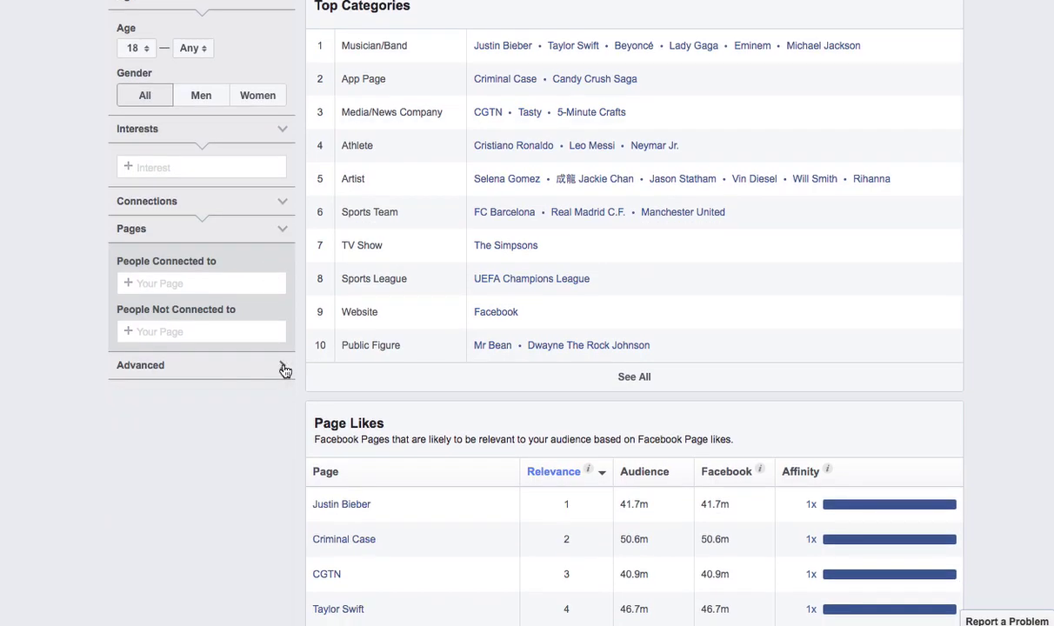
click(282, 365)
scroll(240, 428, down, 5)
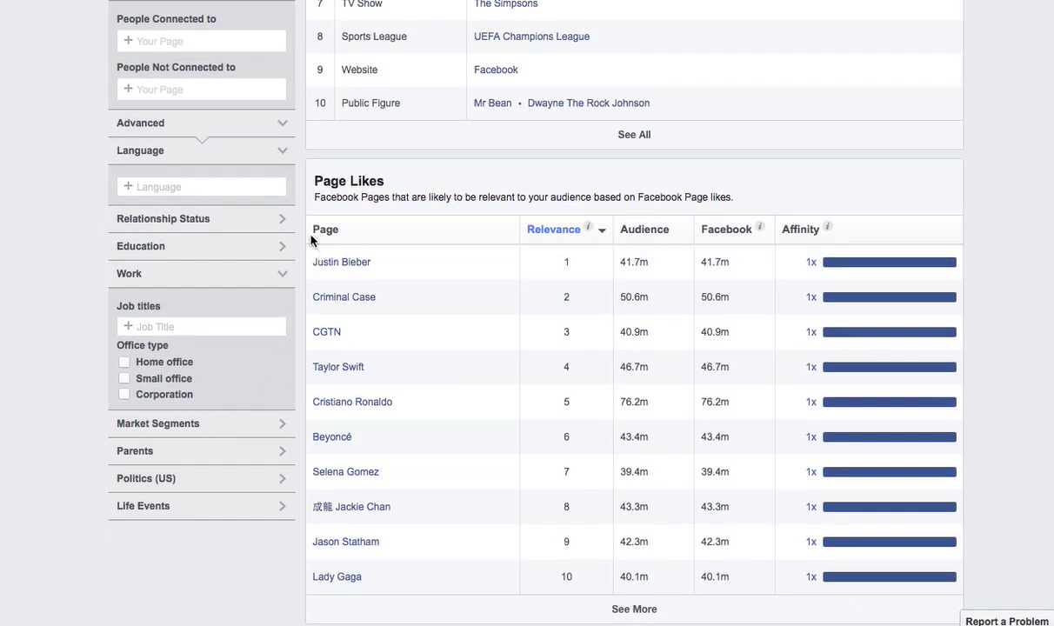
- Expand the Education, Relationship Status, Market Segments, Parents and Politics (US) filters
click(281, 248)
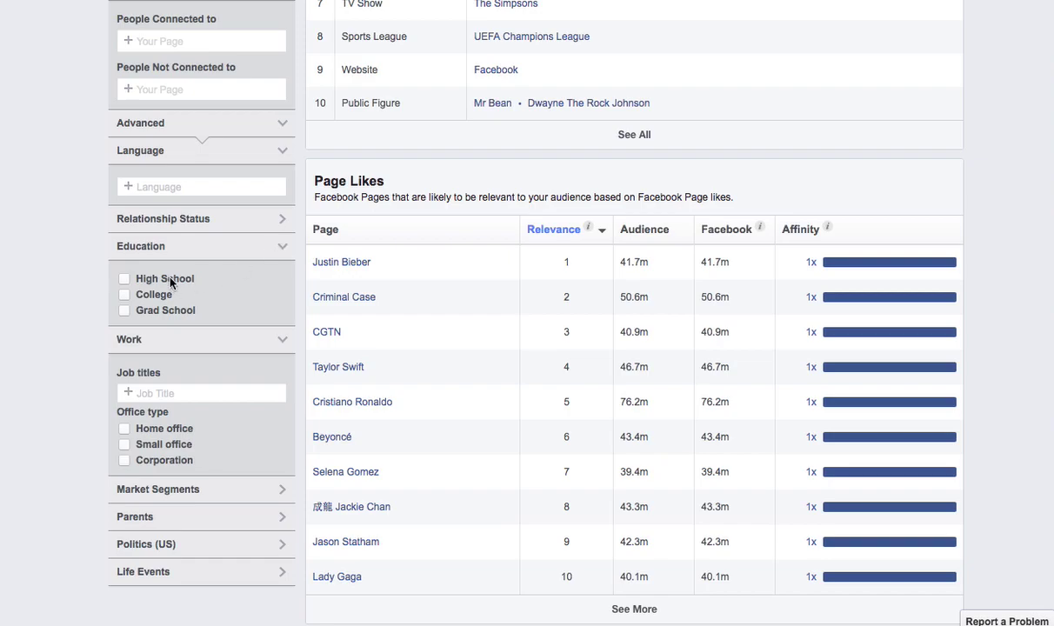
click(282, 219)
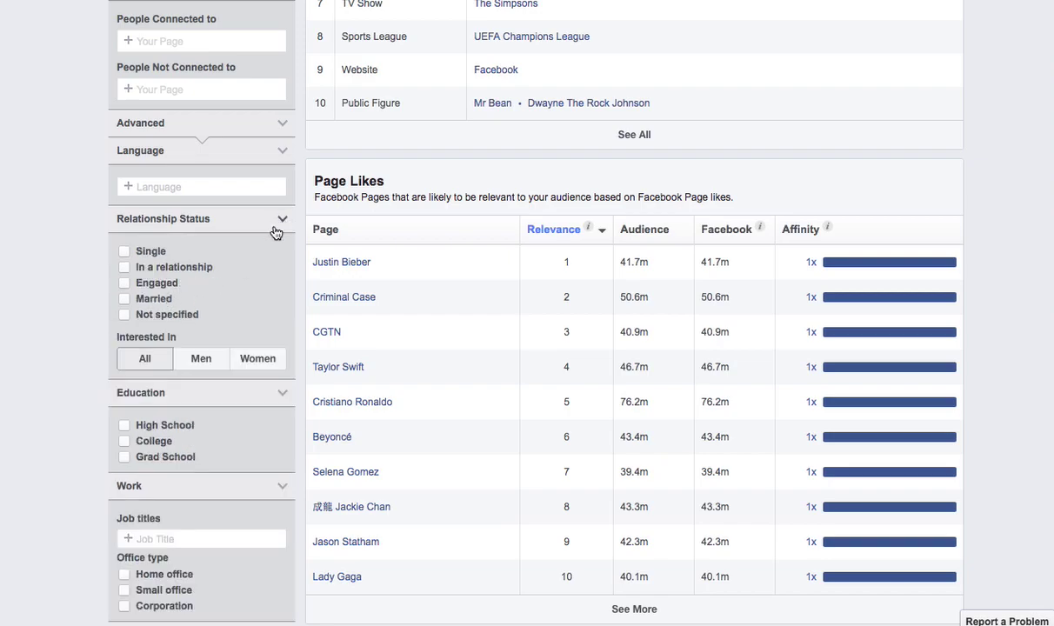
scroll(223, 307, down, 3)
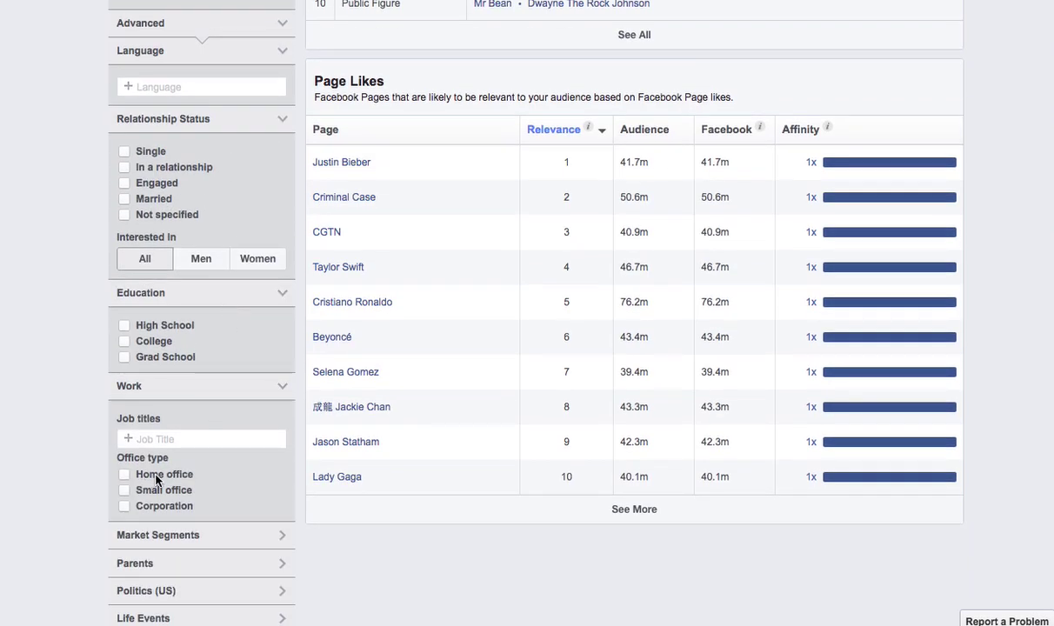
click(276, 535)
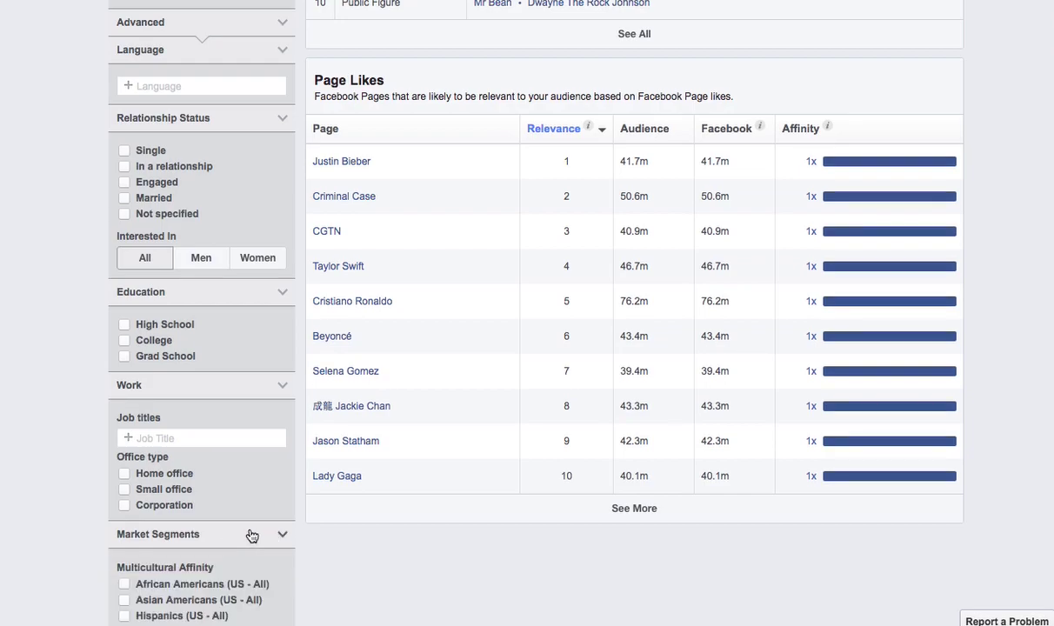
scroll(248, 522, down, 4)
click(279, 564)
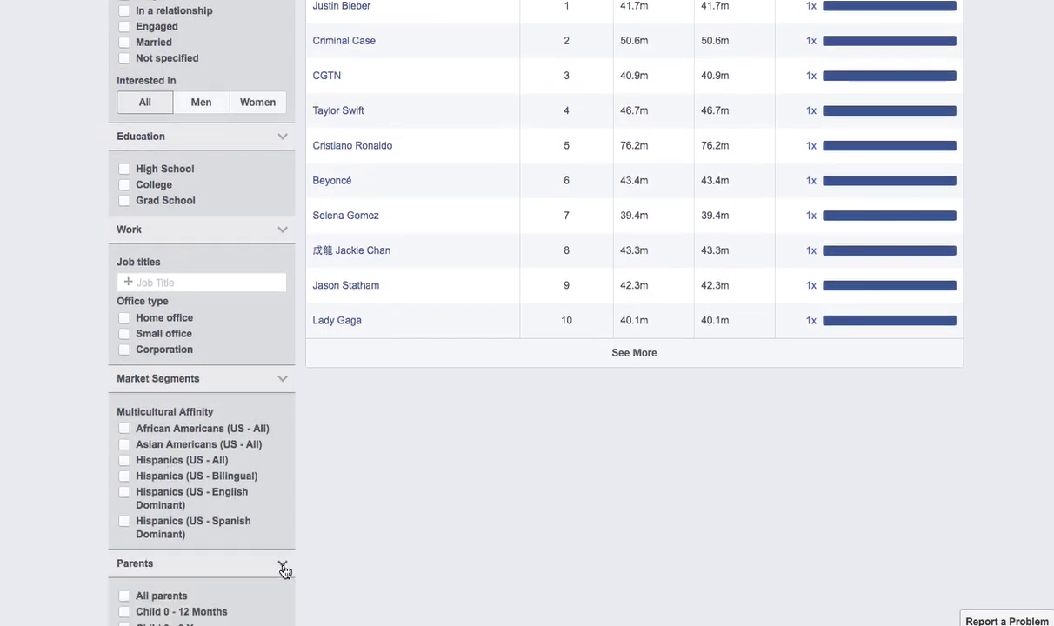
scroll(245, 550, down, 4)
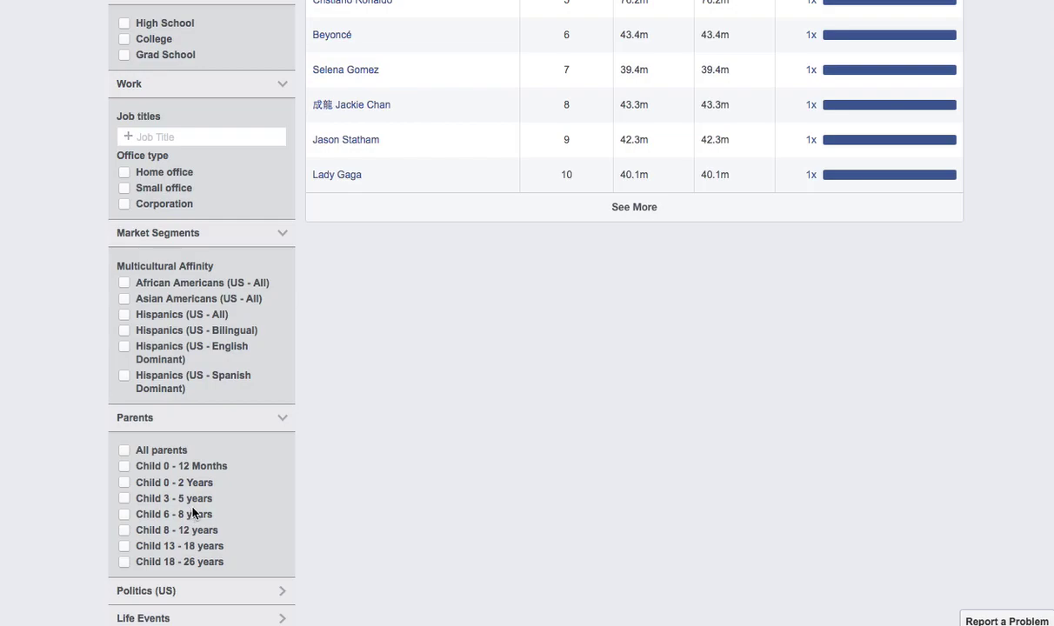
click(278, 592)
- List the interest categories, such as Business and industry and Entertainment
scroll(200, 567, down, 3)
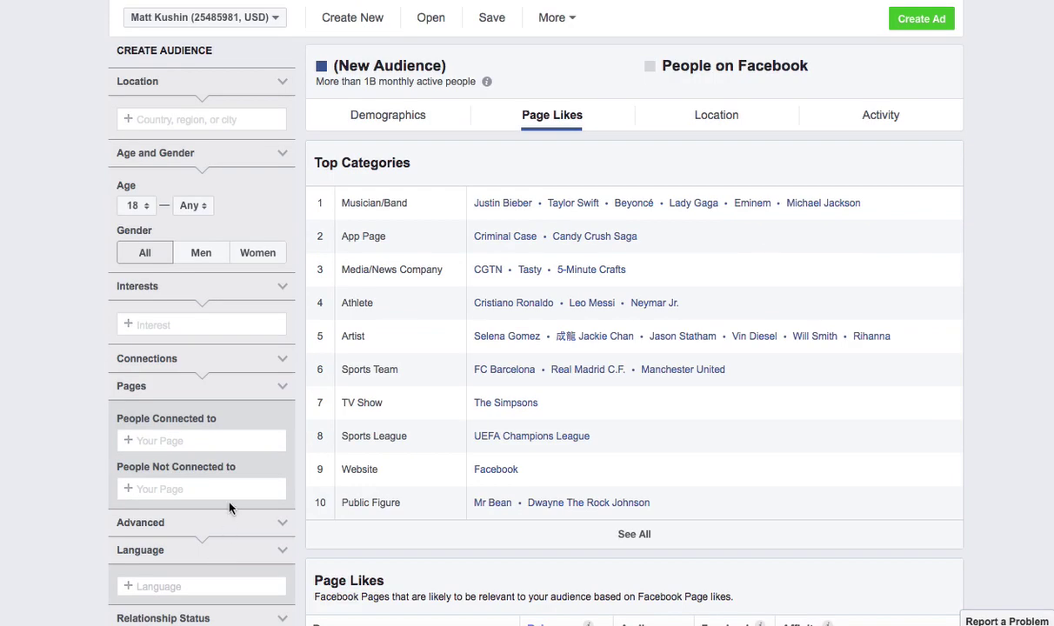
scroll(222, 487, down, 2)
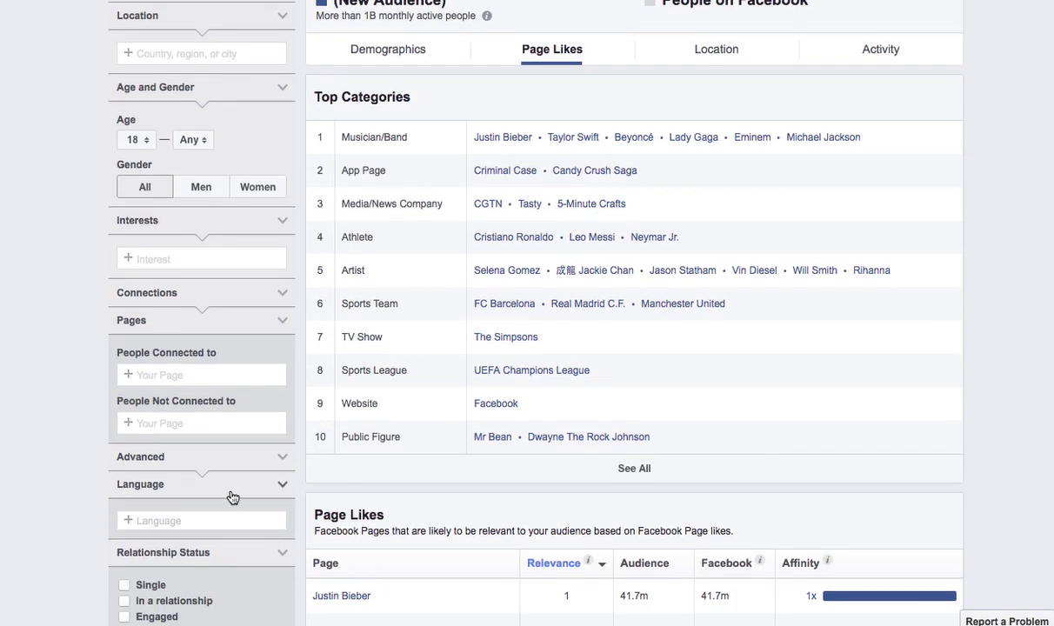
scroll(218, 402, down, 2)
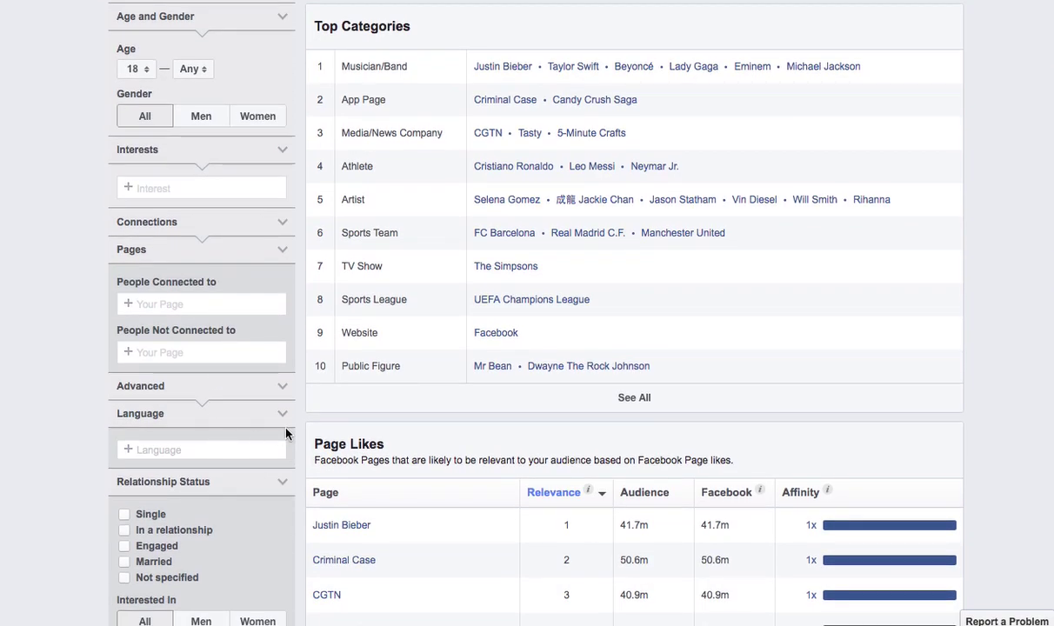
scroll(231, 383, up, 2)
click(186, 273)
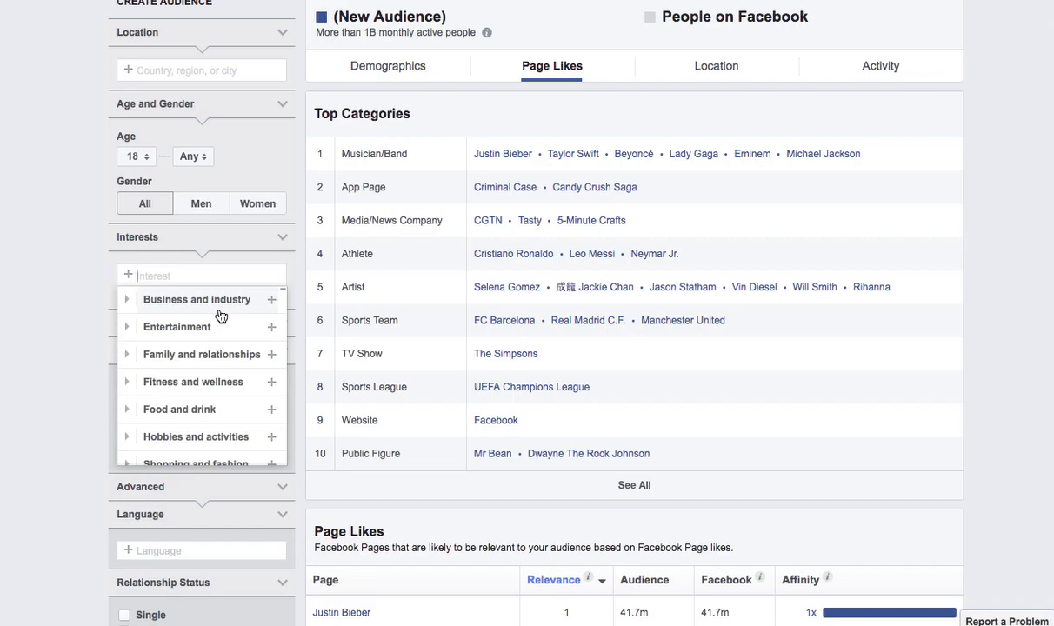
scroll(461, 180, up, 1)
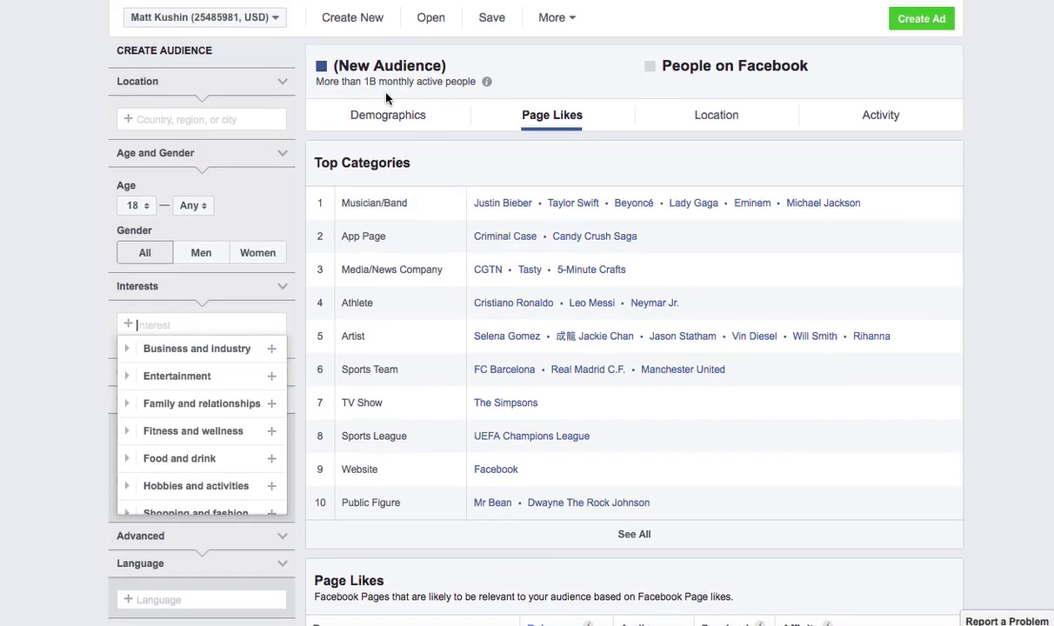
mouse_move(426, 83)
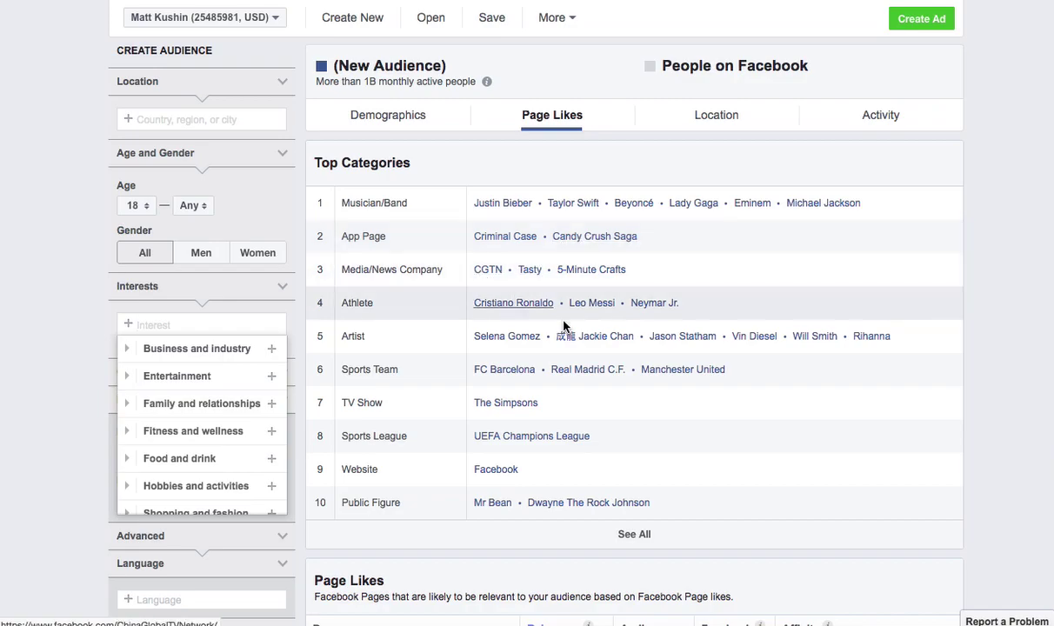
scroll(521, 305, down, 4)
scroll(397, 434, up, 4)
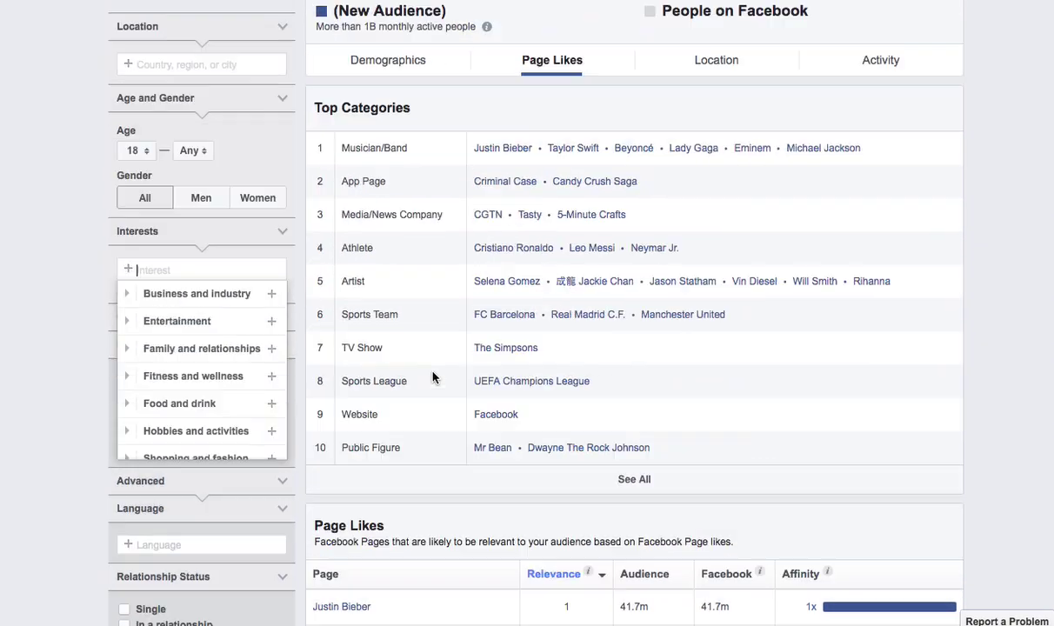
click(166, 117)
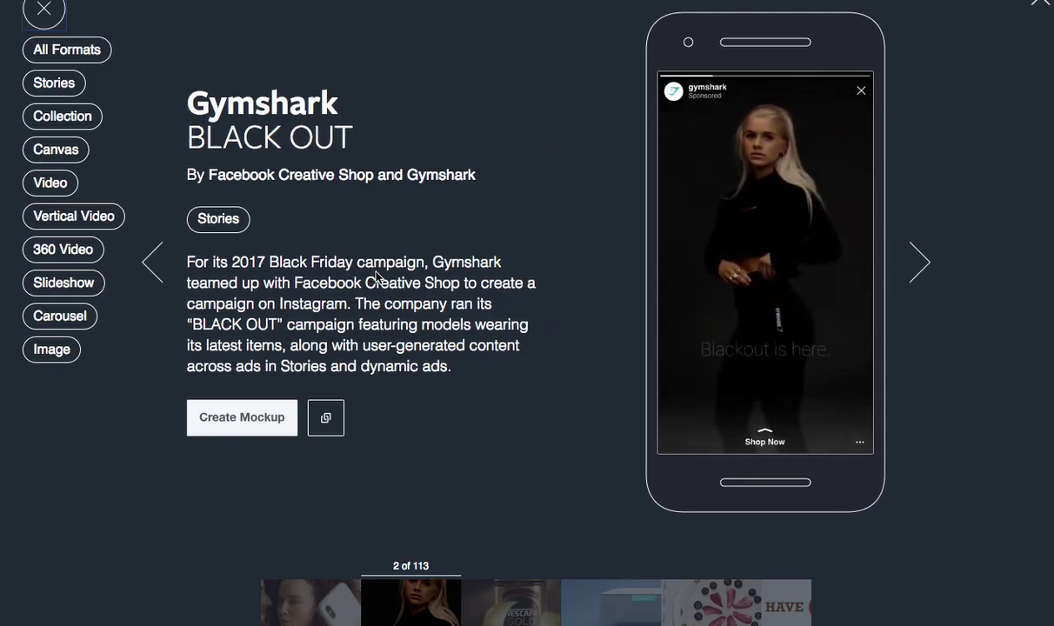
mouse_move(811, 451)
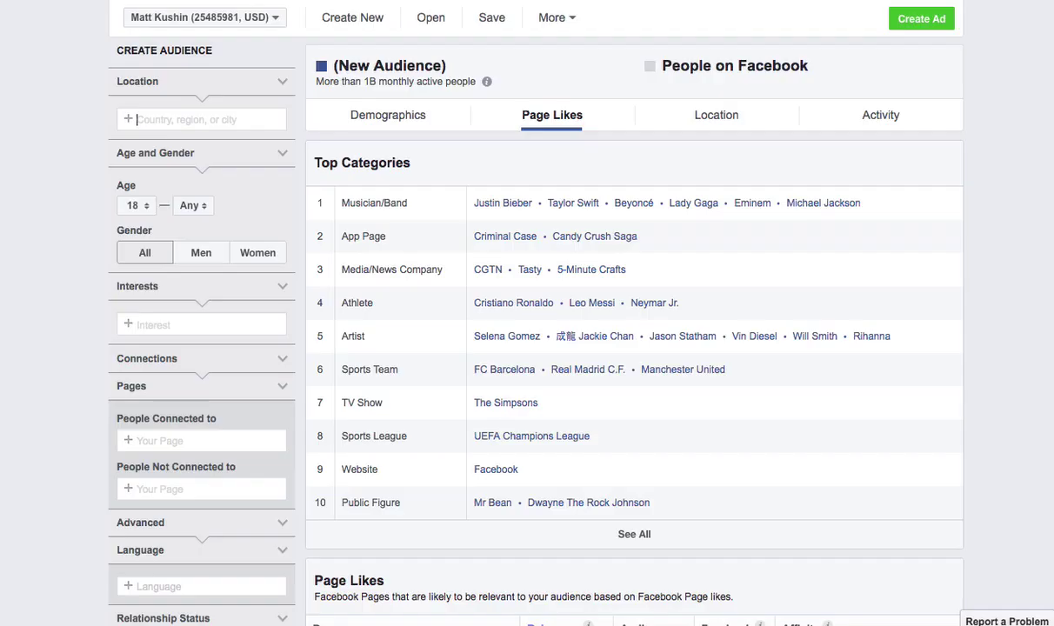
- Add Gymshark as the audience's interest, sizing it at about 1M–1.5M people
click(156, 326)
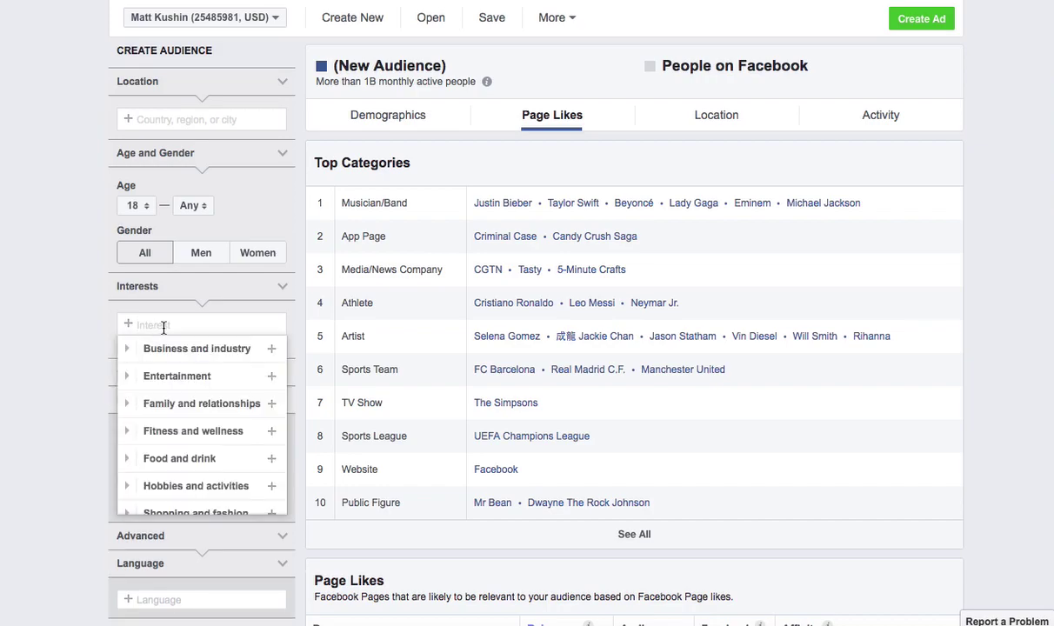
text(gymsha)
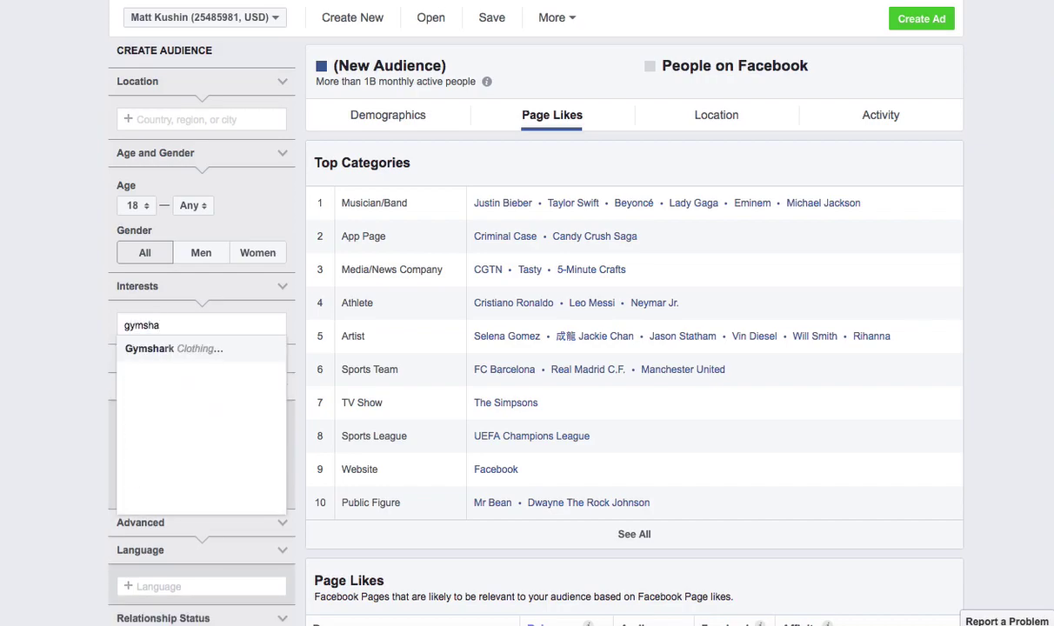
click(158, 348)
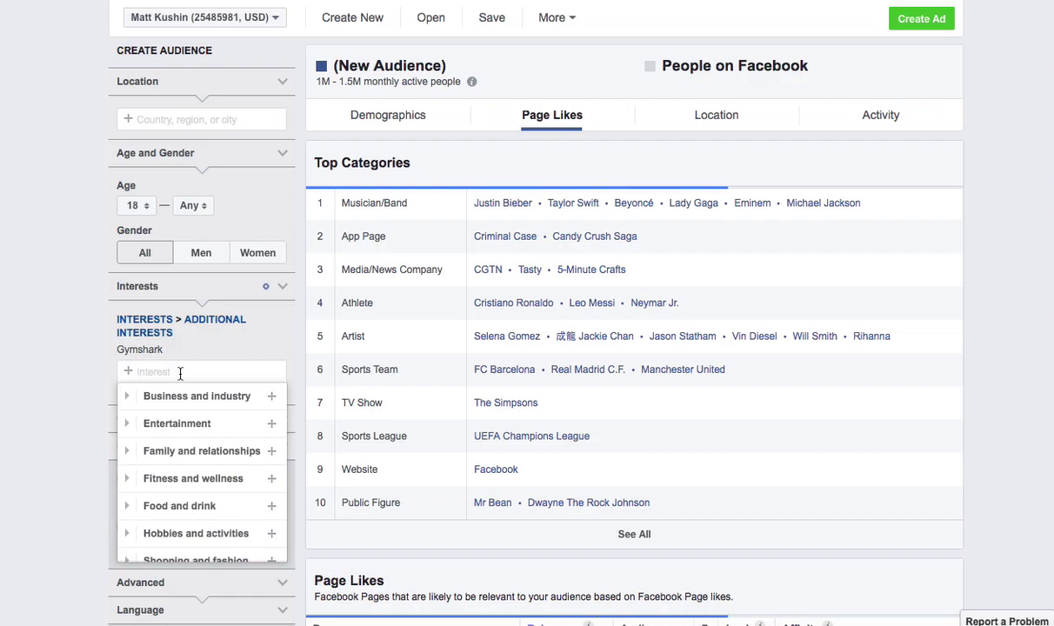
click(74, 359)
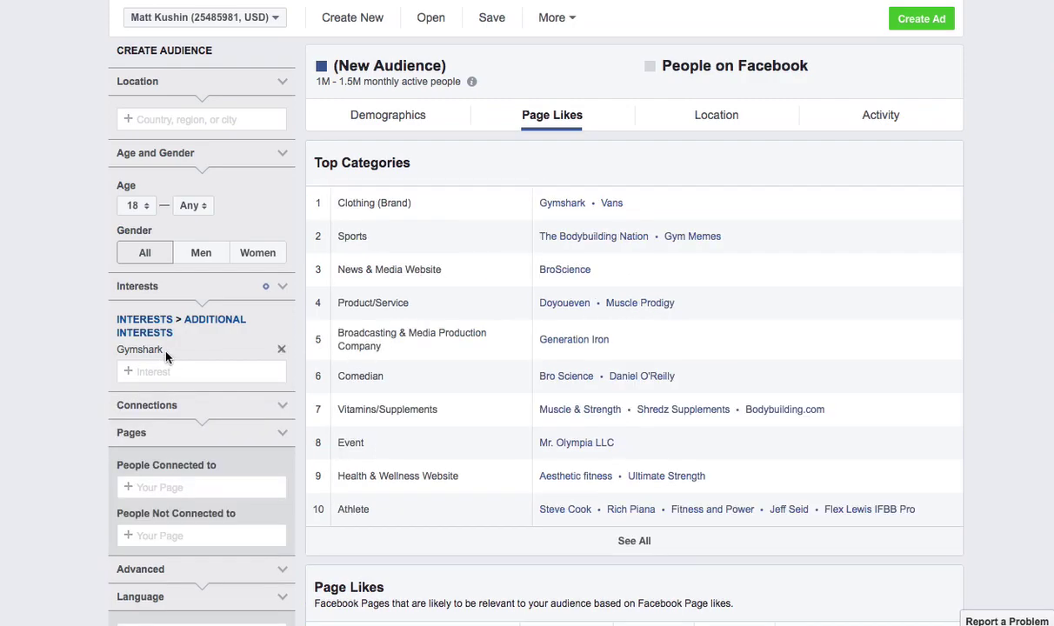
scroll(200, 346, down, 1)
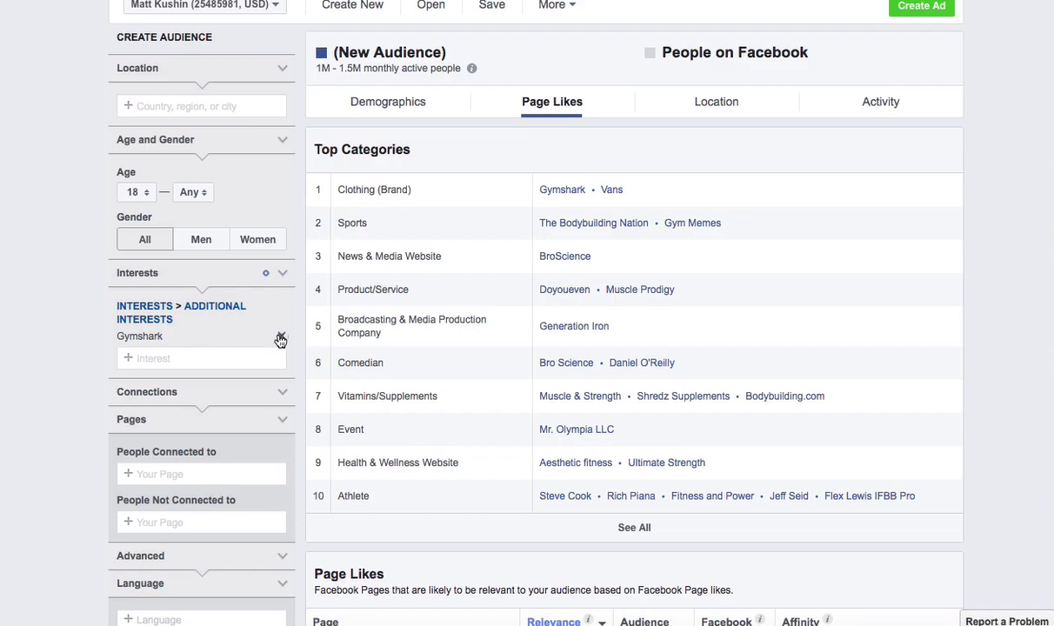
- Search for a 'bmw' interest, then discard it without adding it
click(167, 354)
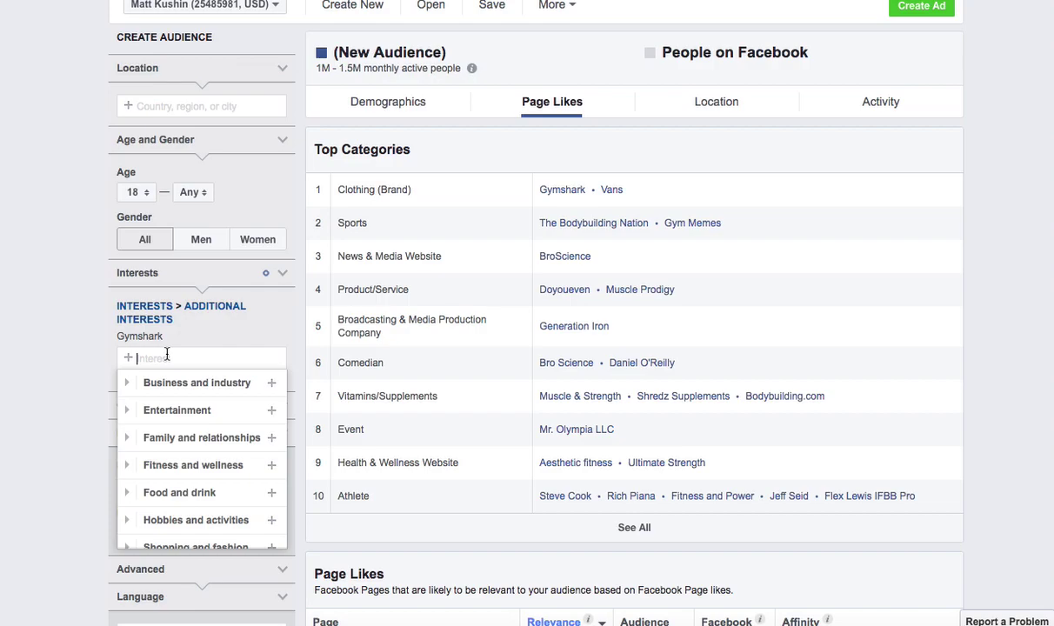
text(bmw)
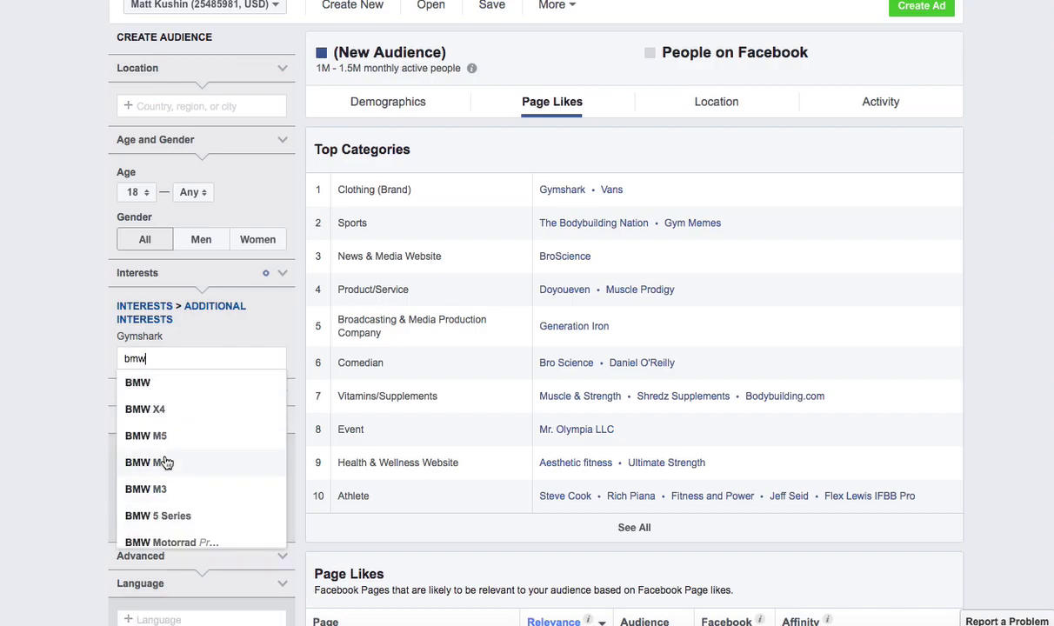
click(42, 362)
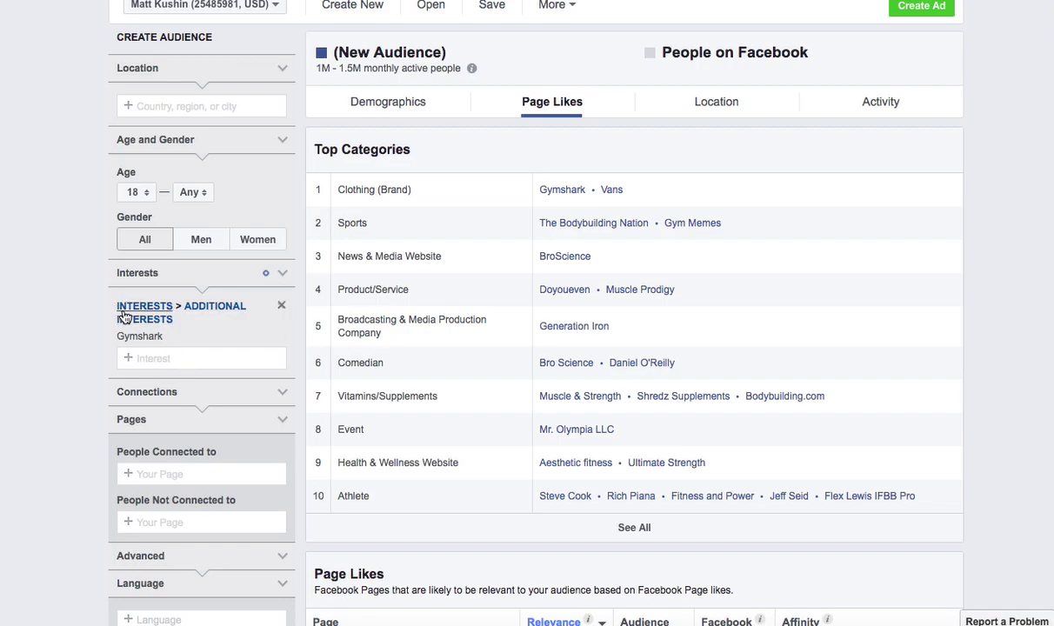
scroll(347, 27, up, 1)
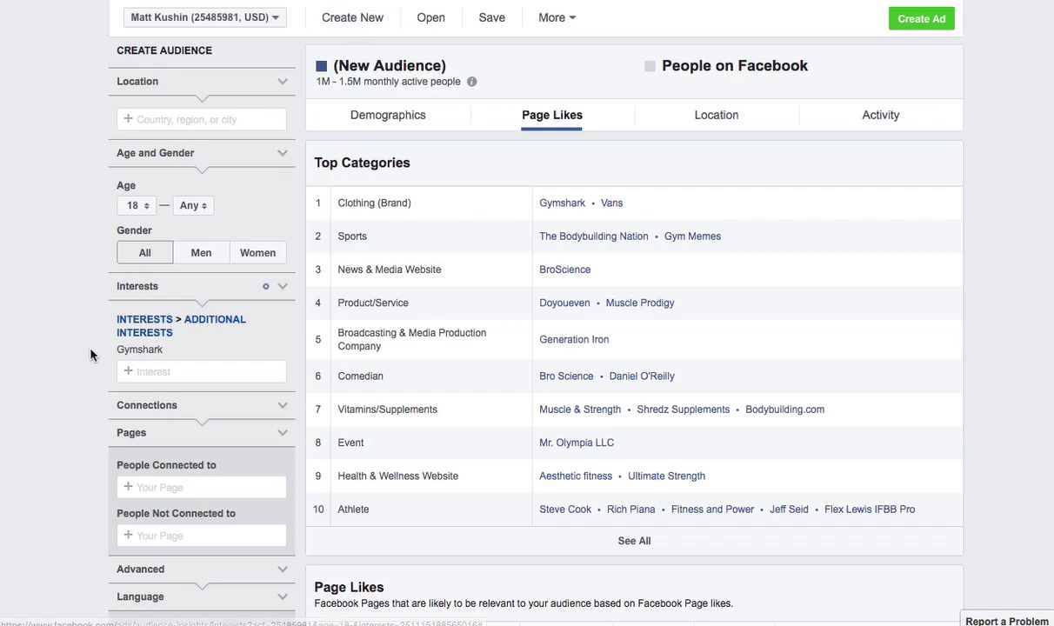
- Review the Page Likes tables, then show demographics: 68% men, 32% women, mostly 18–24
scroll(94, 348, down, 2)
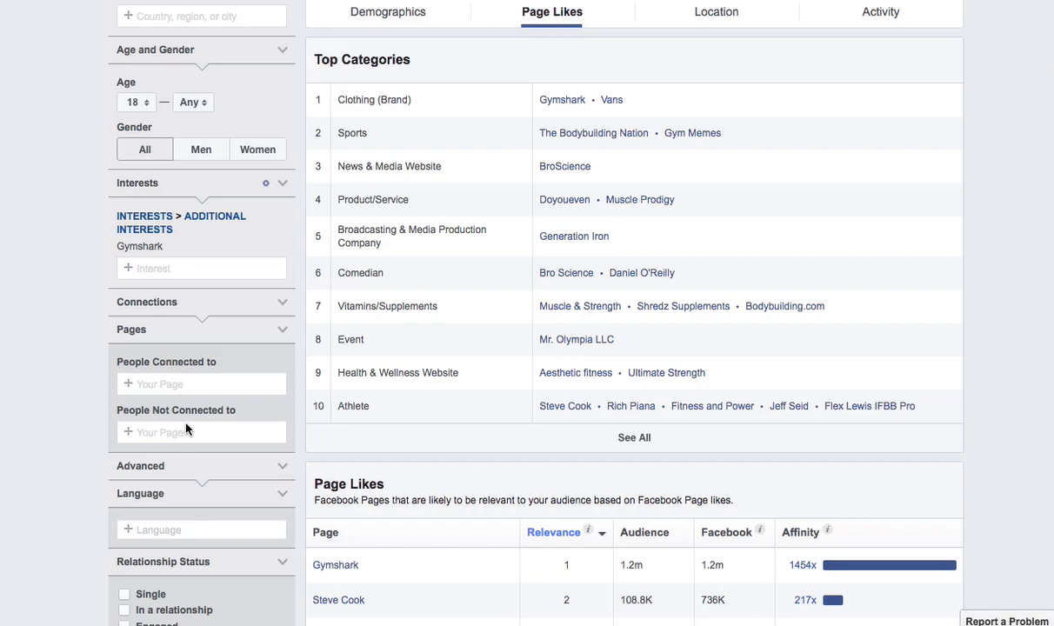
scroll(162, 239, up, 2)
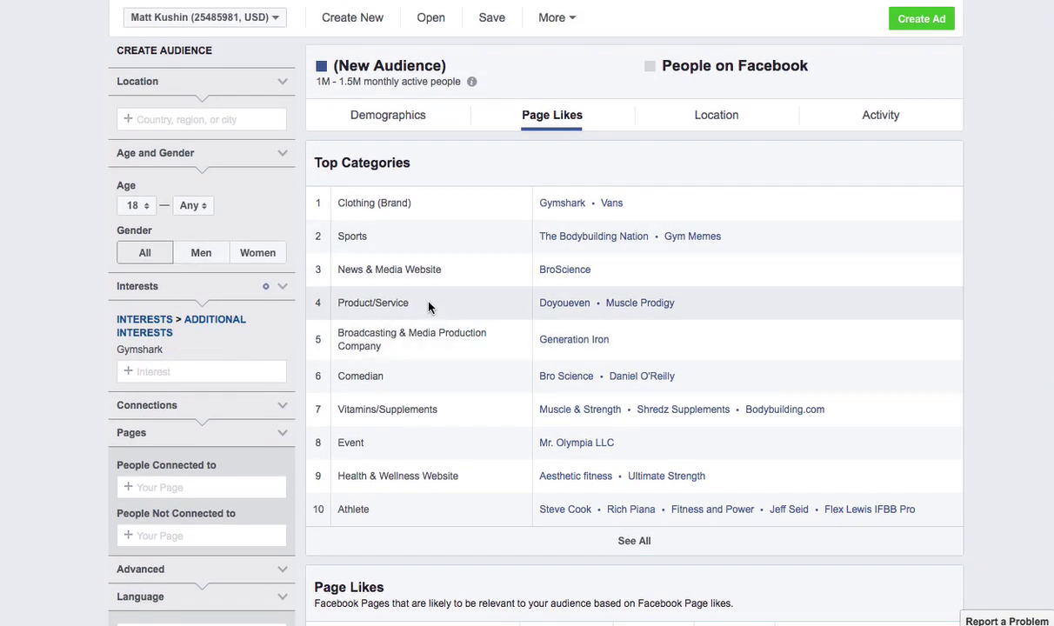
scroll(429, 306, down, 9)
scroll(383, 287, up, 1)
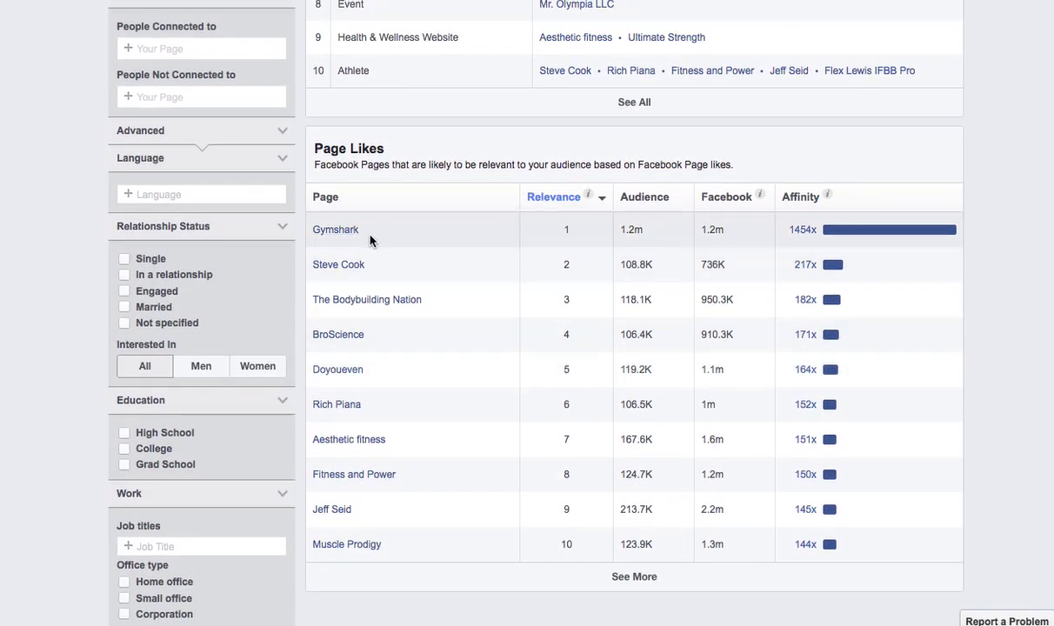
mouse_move(347, 230)
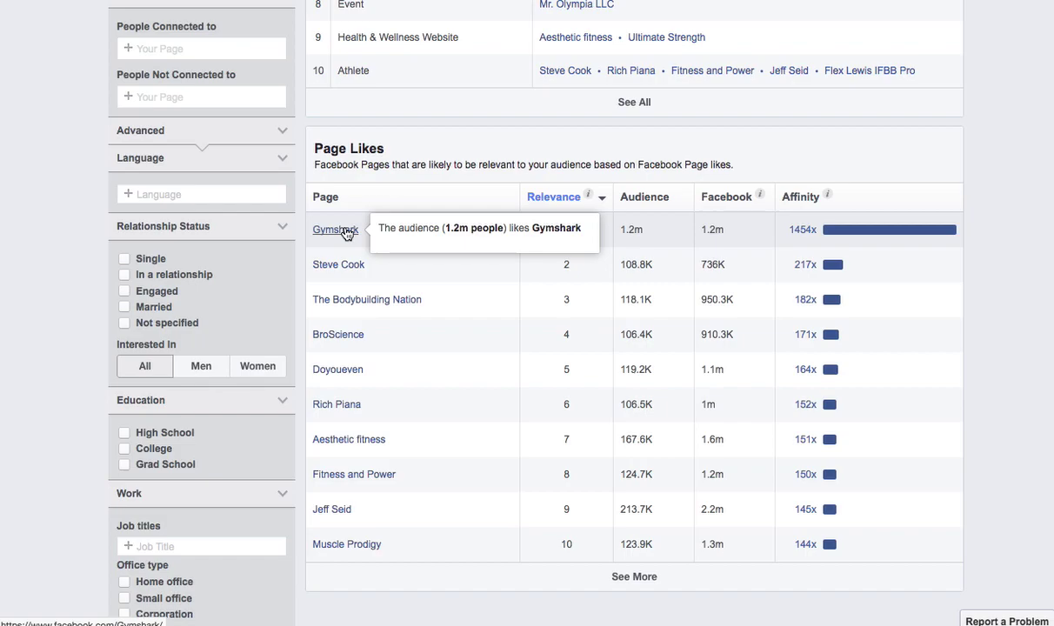
scroll(347, 232, up, 7)
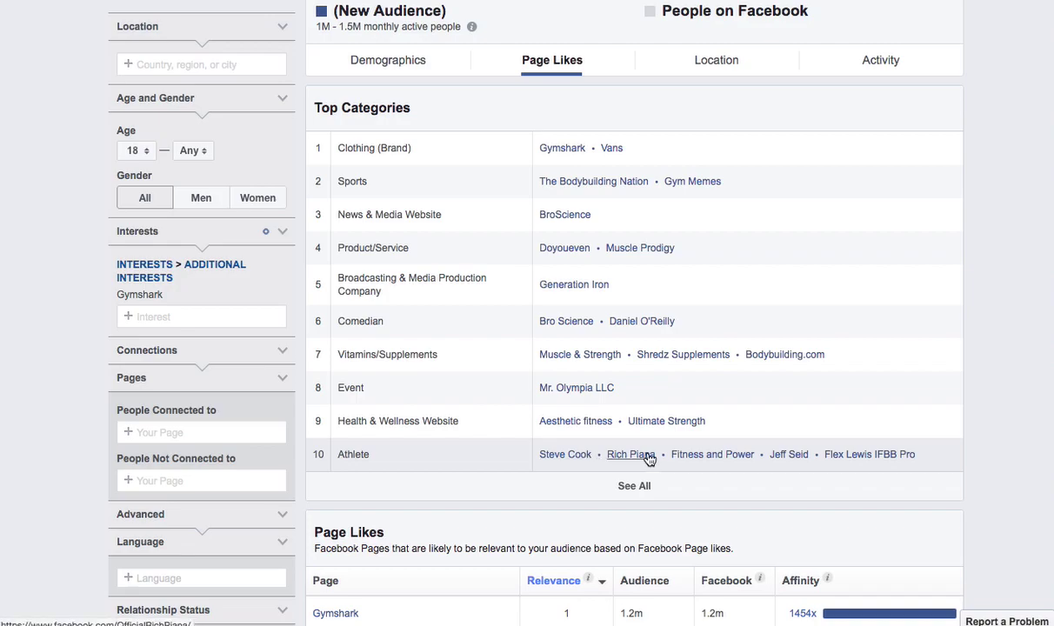
scroll(531, 348, up, 1)
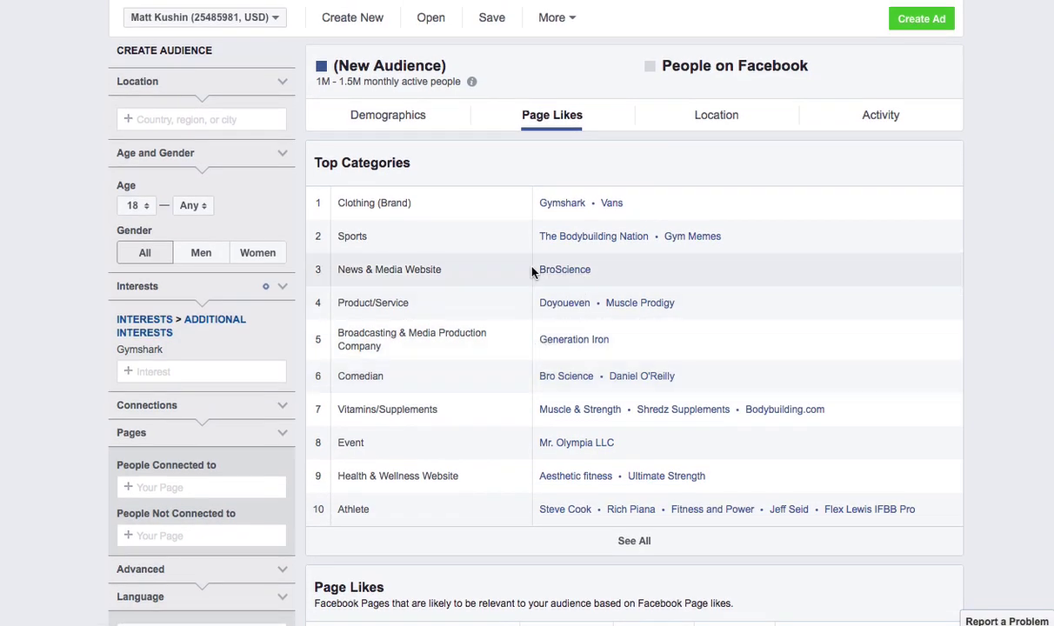
click(390, 118)
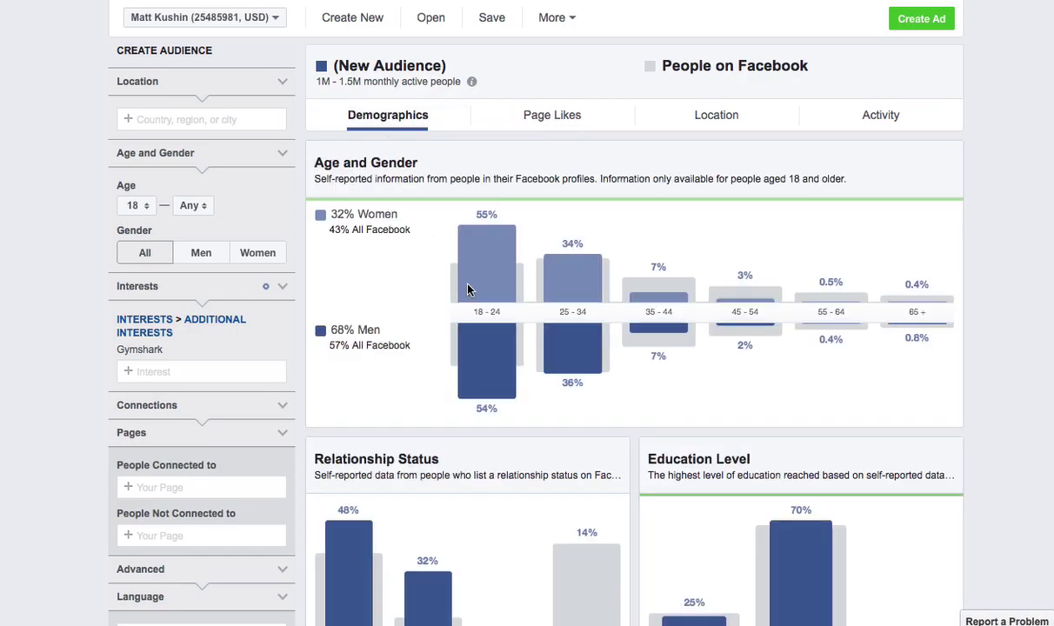
- Add Food and Restaurants from the Job Title chart as a filter, reaching 100%
scroll(470, 289, down, 1)
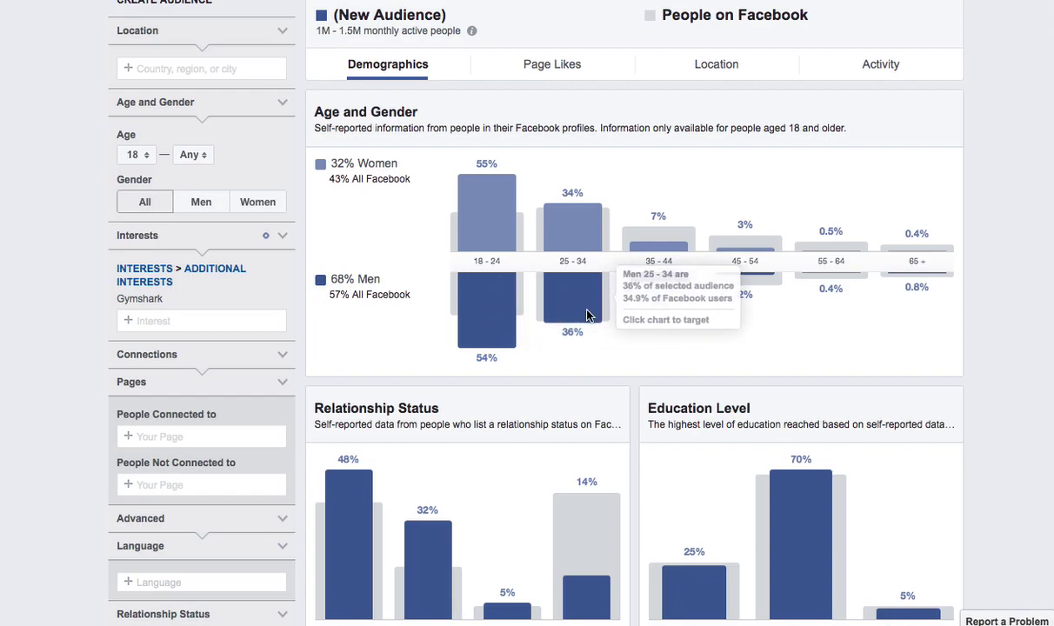
scroll(622, 329, down, 3)
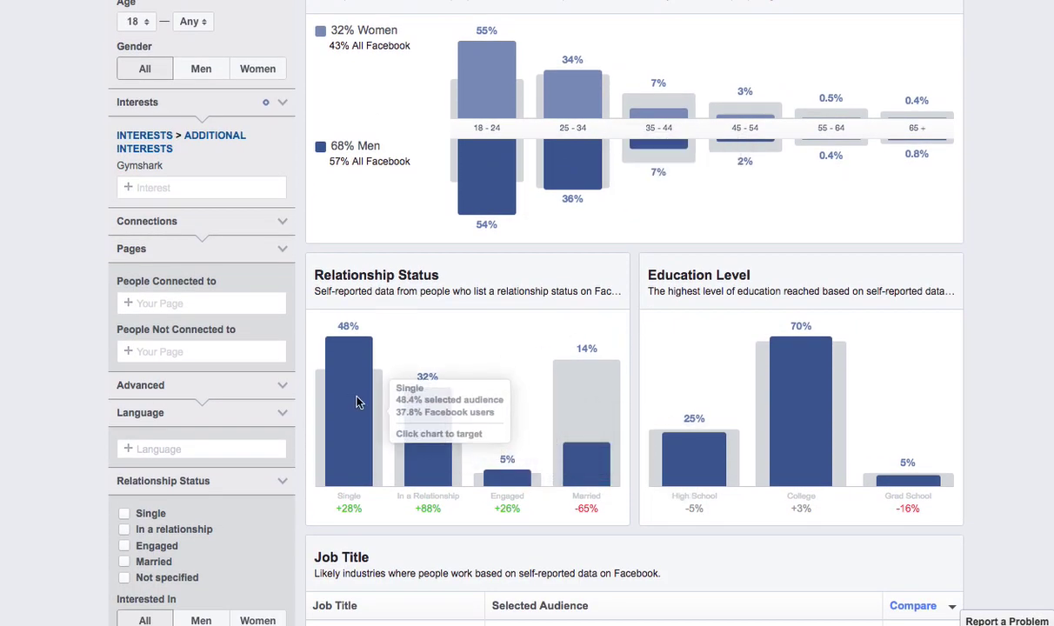
scroll(361, 393, down, 1)
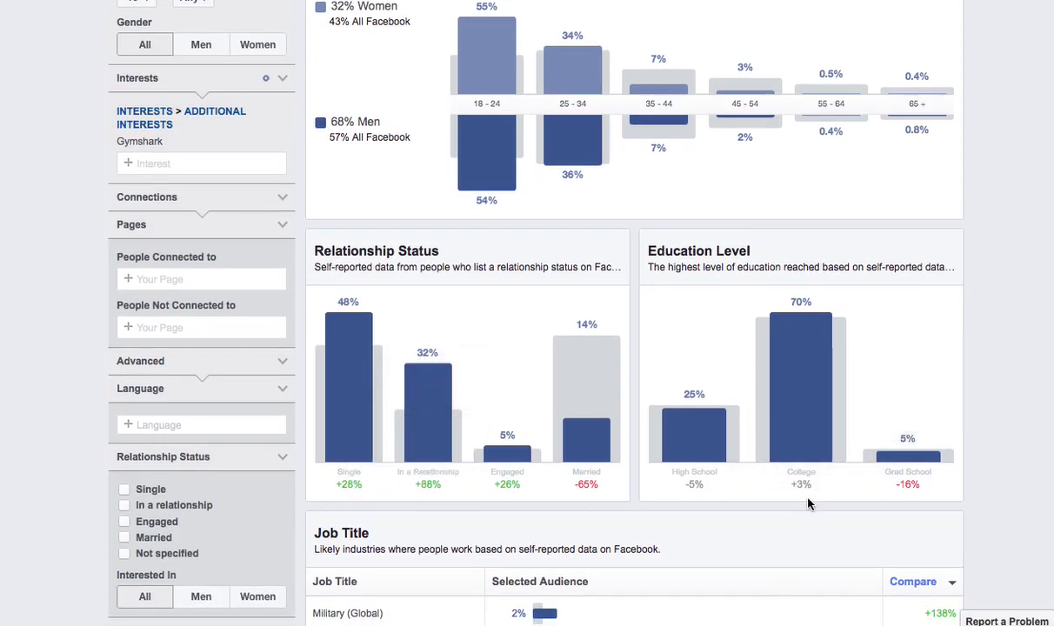
scroll(809, 491, down, 3)
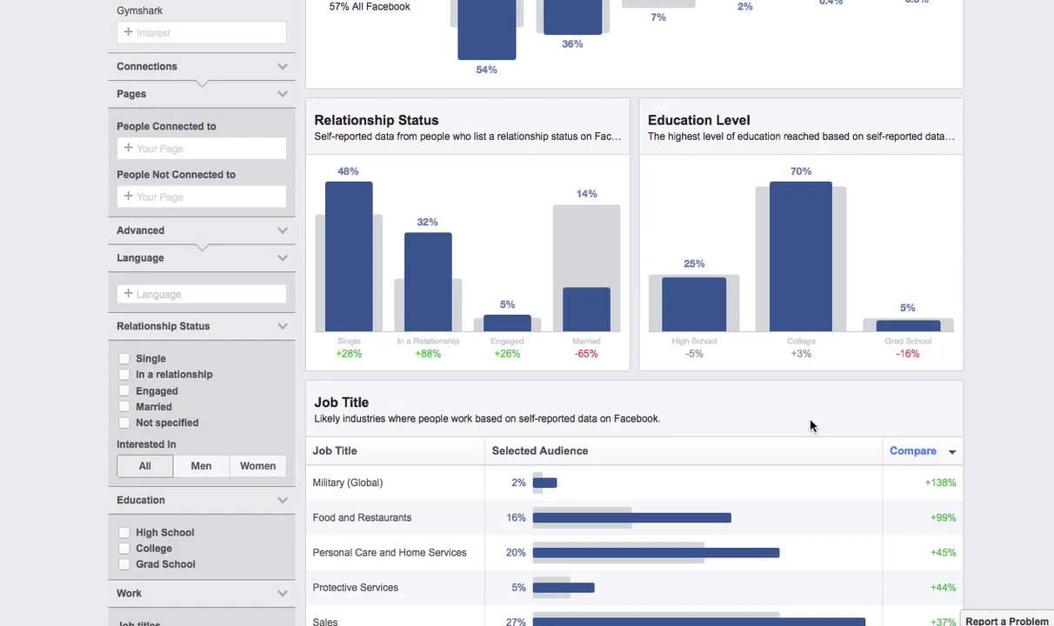
scroll(811, 416, down, 3)
scroll(770, 347, down, 3)
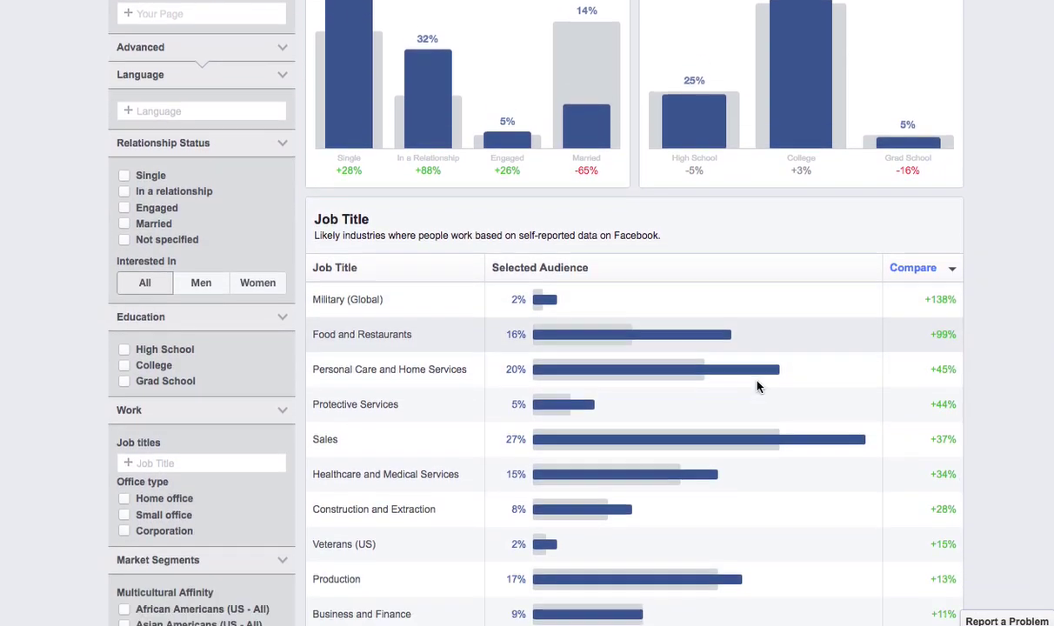
mouse_move(580, 261)
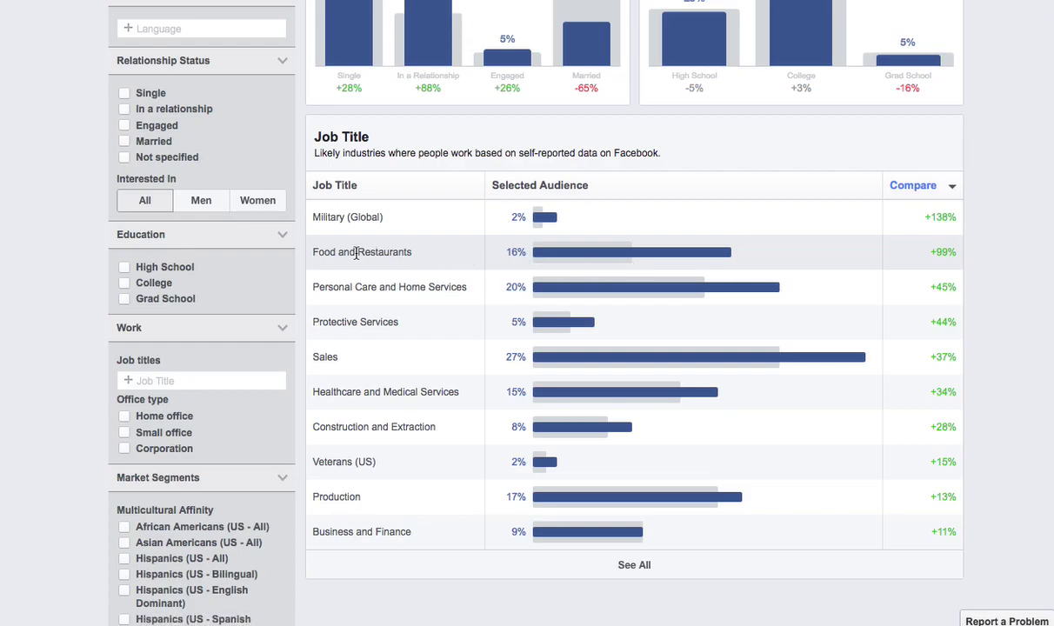
scroll(530, 295, up, 1)
click(571, 273)
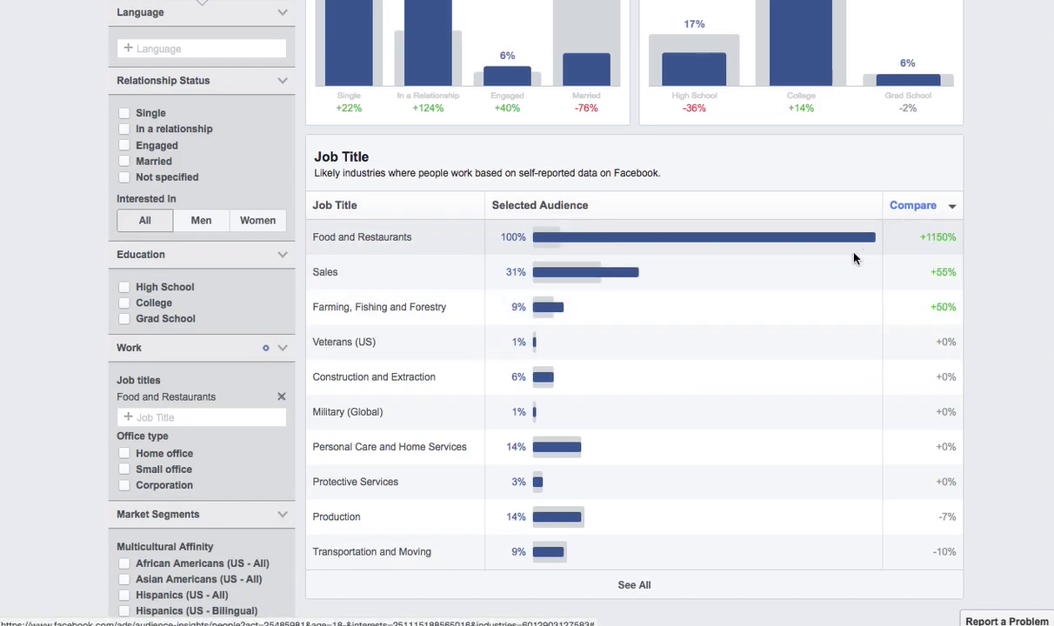
mouse_move(850, 241)
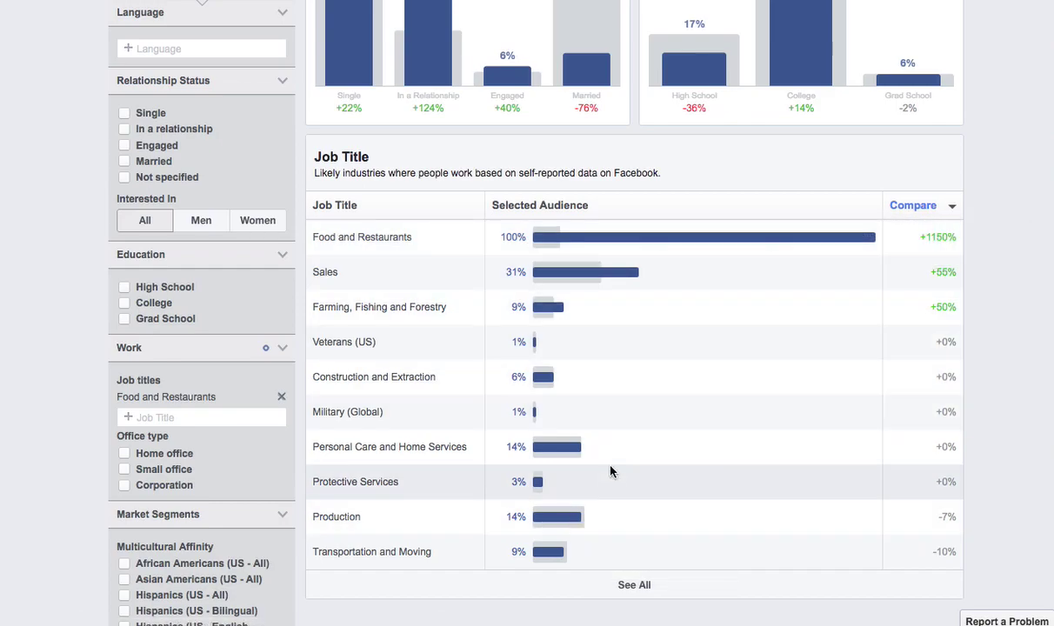
mouse_move(552, 284)
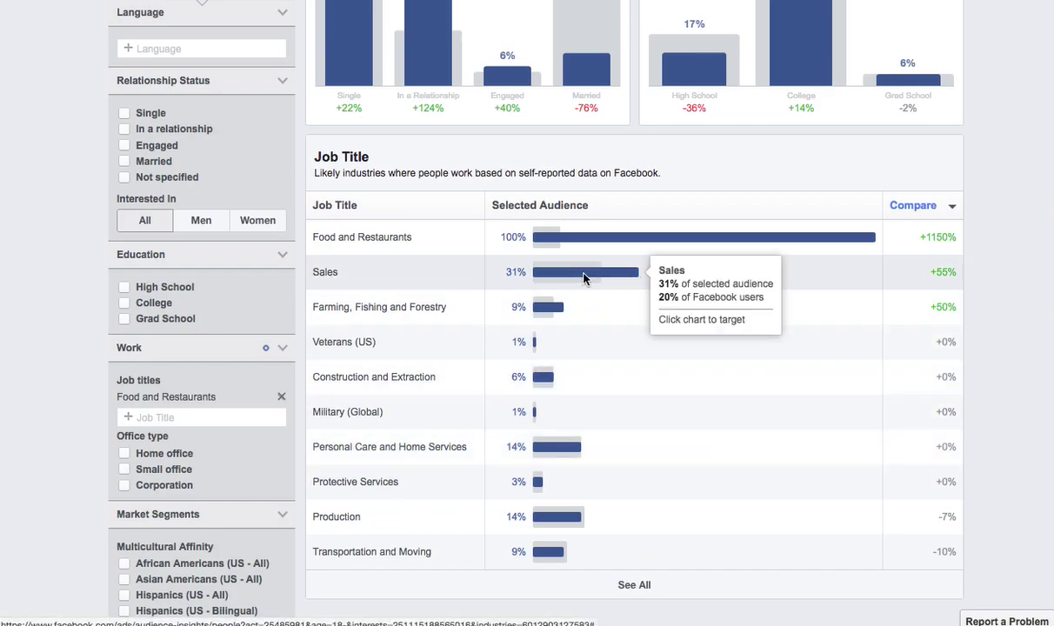
mouse_move(545, 533)
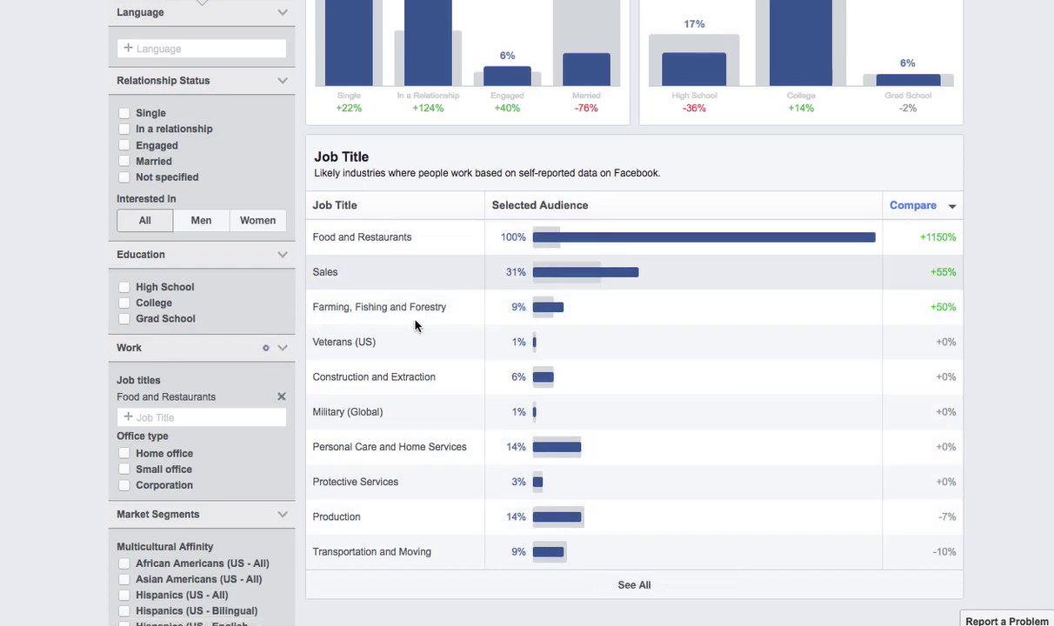
- Remove the Food and Restaurants job title filter
scroll(270, 408, down, 1)
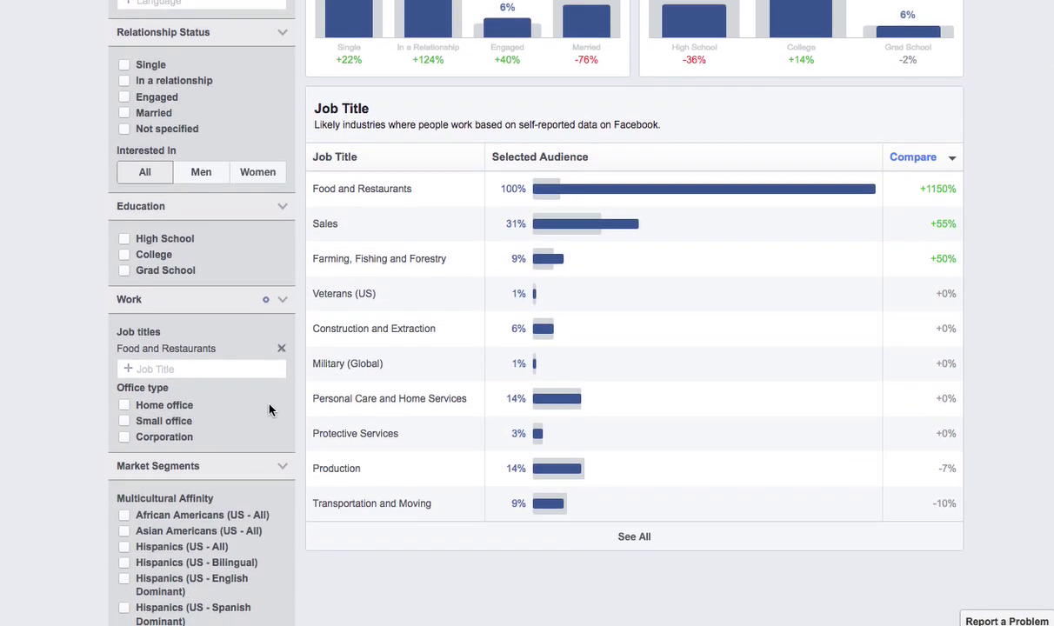
click(281, 351)
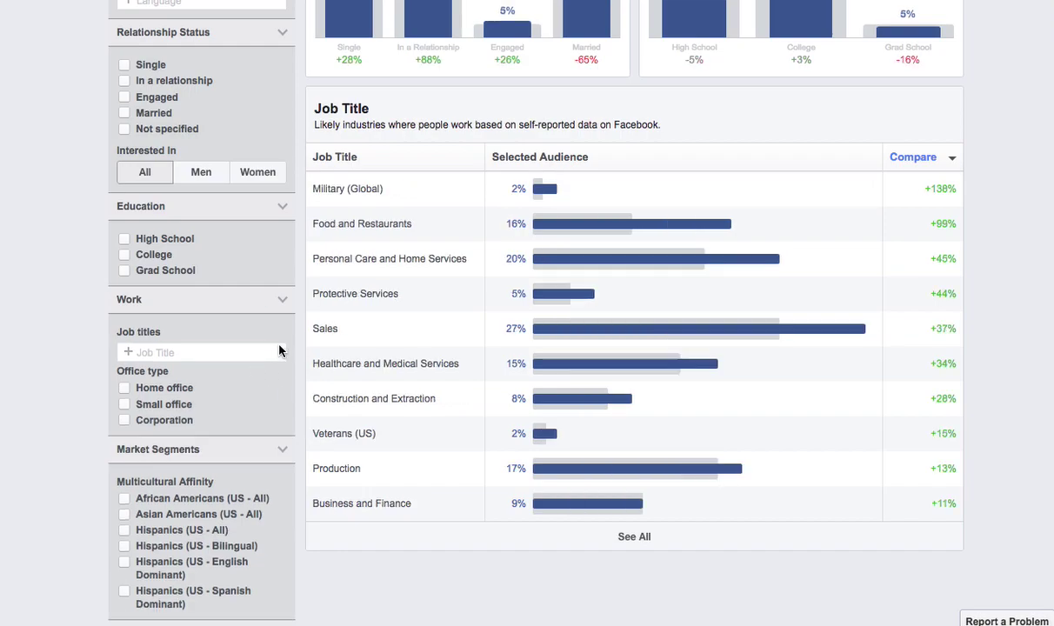
scroll(485, 377, up, 10)
scroll(484, 377, up, 3)
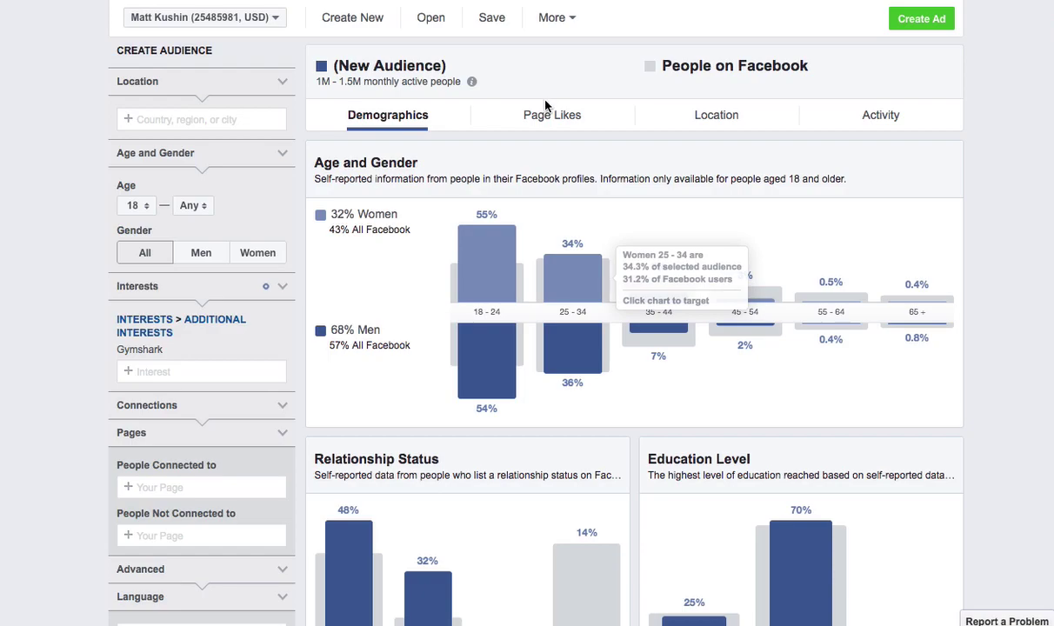
- Browse the Page Likes view, led by Gymshark at 1454x affinity
click(568, 118)
scroll(530, 243, down, 1)
scroll(599, 304, down, 2)
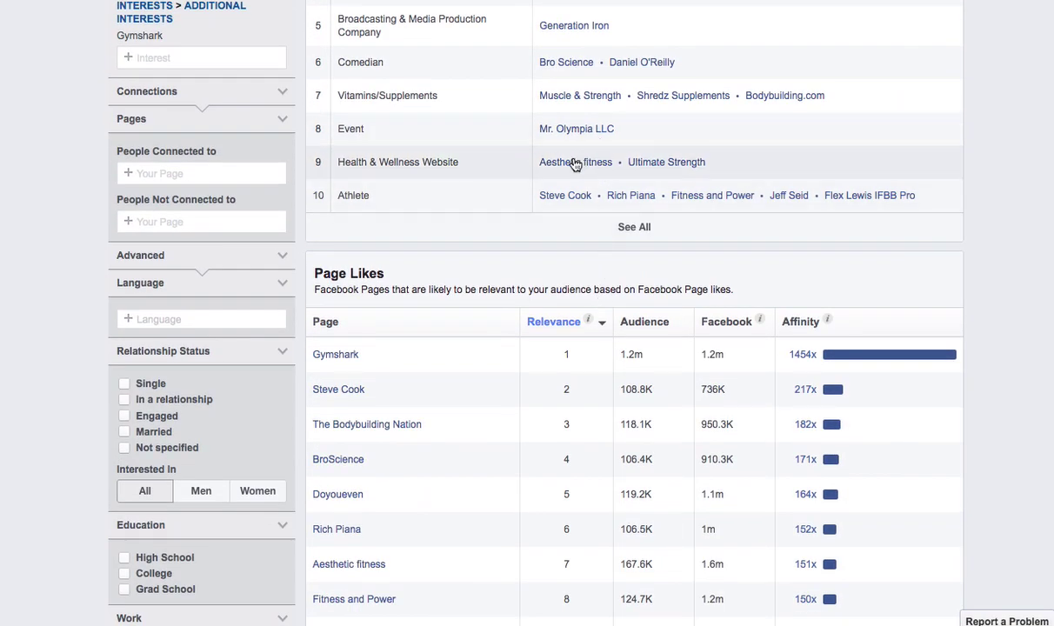
scroll(649, 347, down, 1)
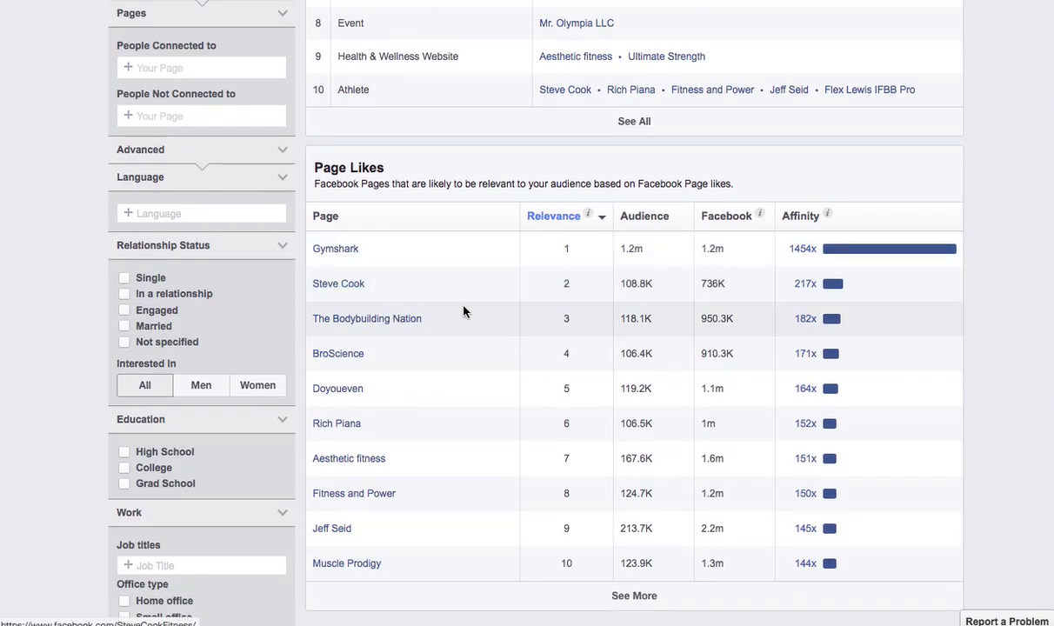
scroll(468, 299, up, 4)
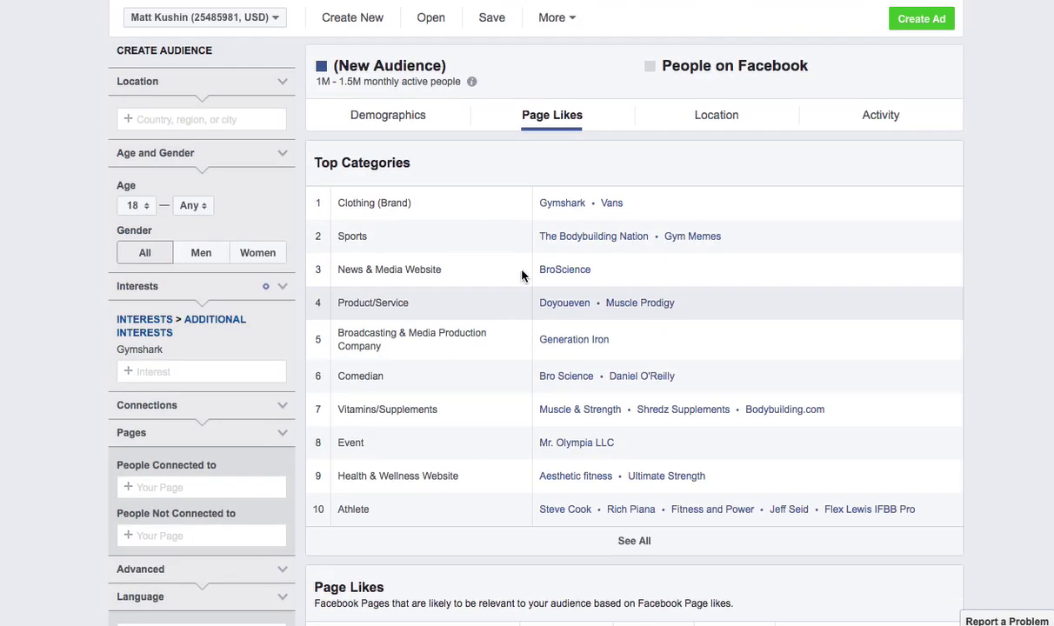
- Show the Location view and browse Top Cities, led by Sydney and London
click(702, 117)
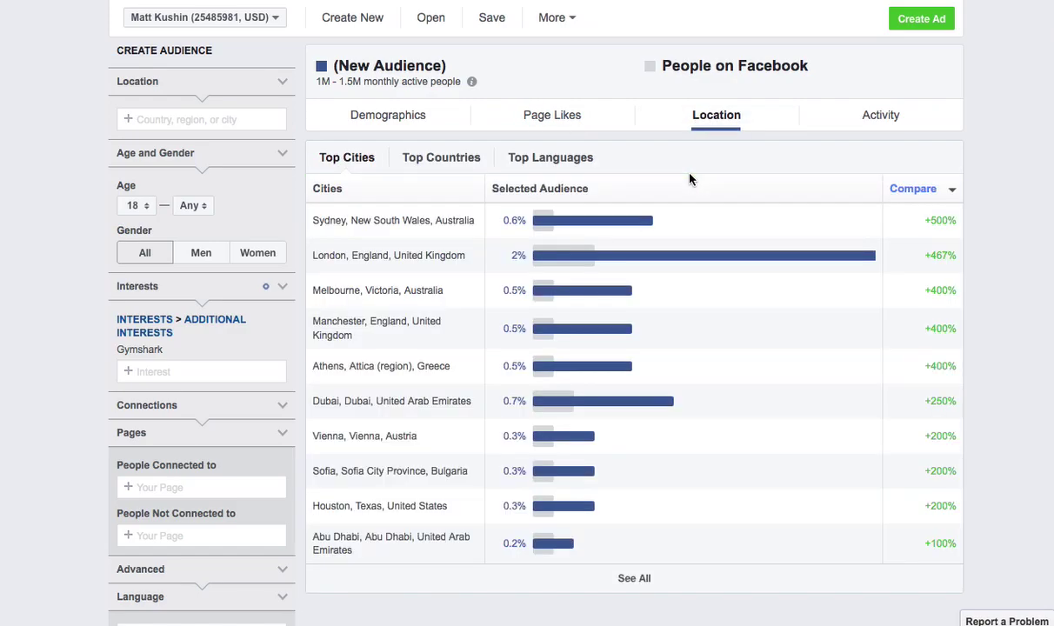
scroll(690, 174, down, 1)
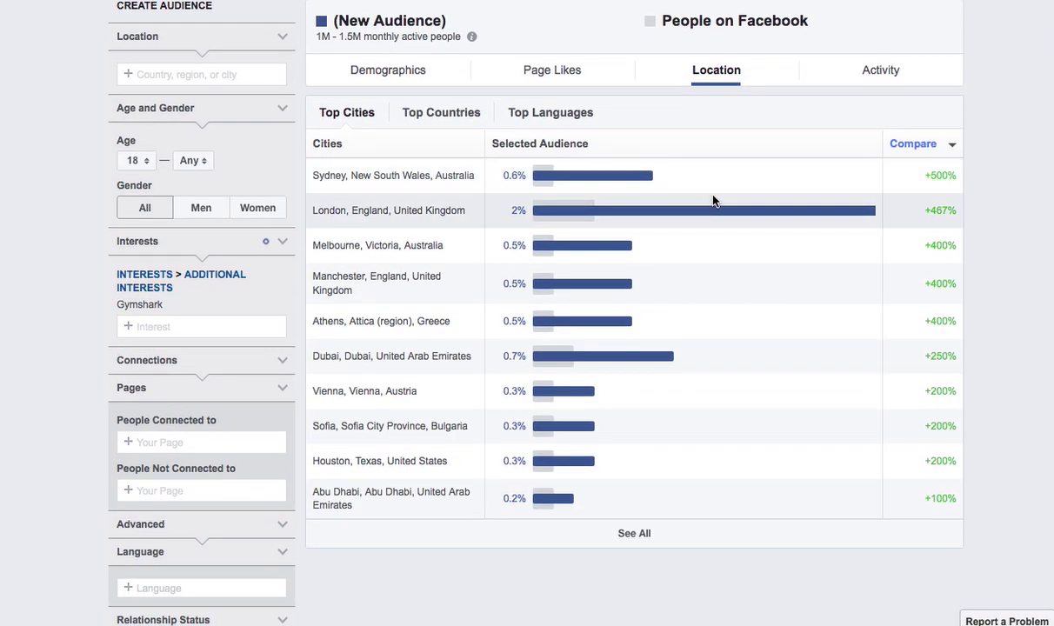
scroll(692, 299, down, 3)
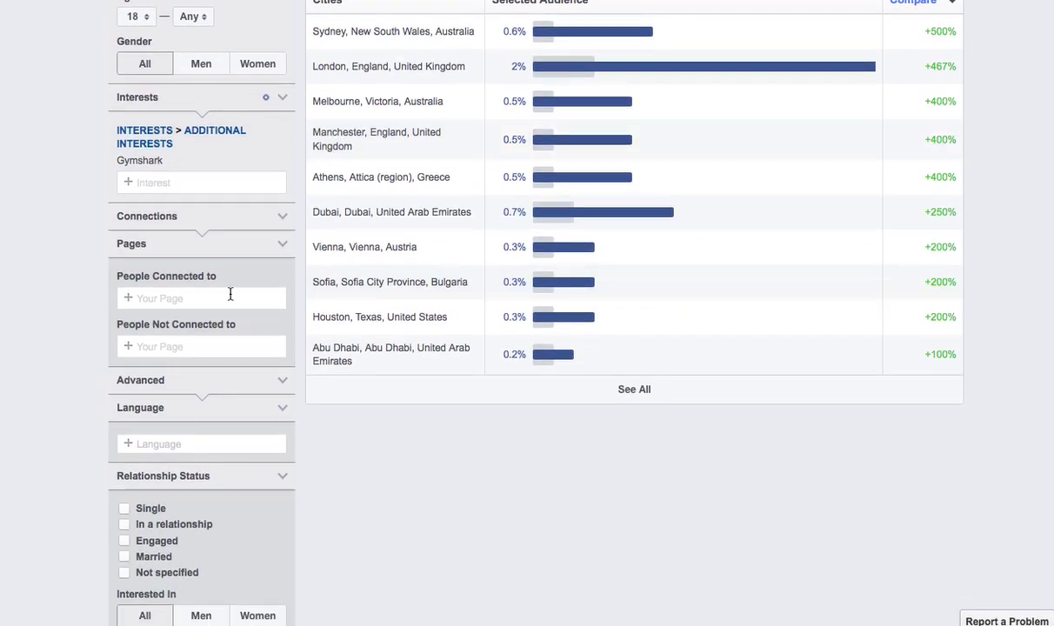
scroll(623, 317, up, 3)
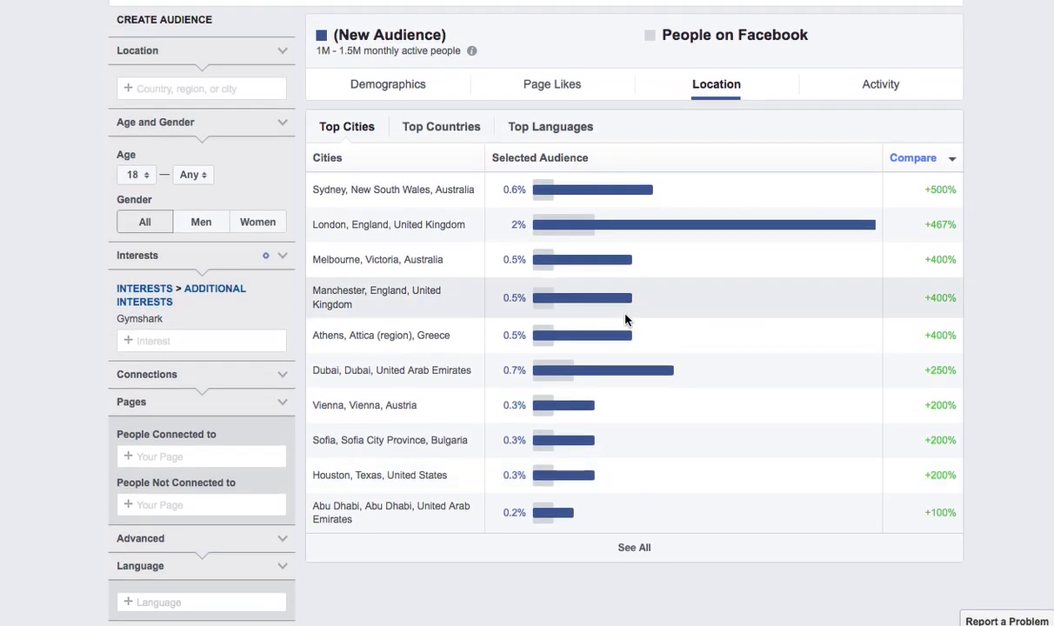
scroll(635, 320, up, 1)
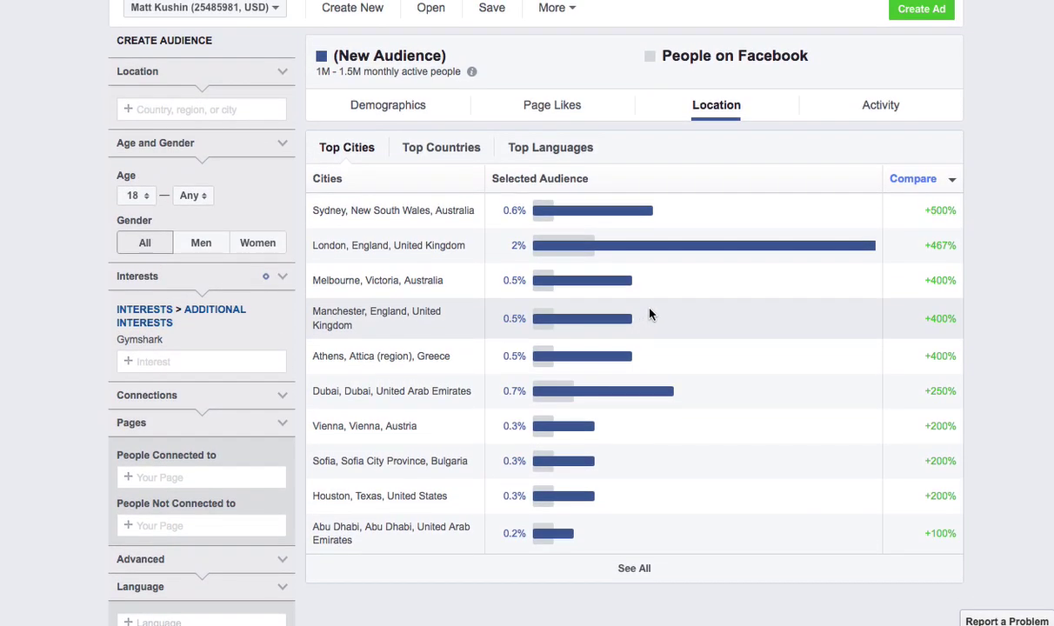
scroll(649, 314, up, 1)
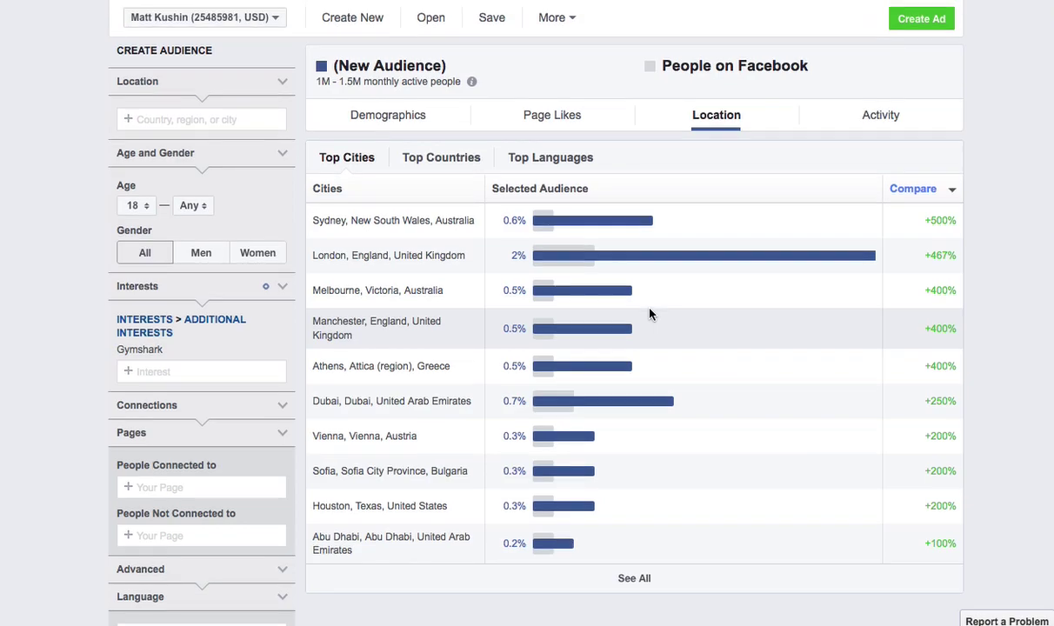
- Limit the audience to United Kingdom from Top Countries, about 200K–250K people
click(470, 167)
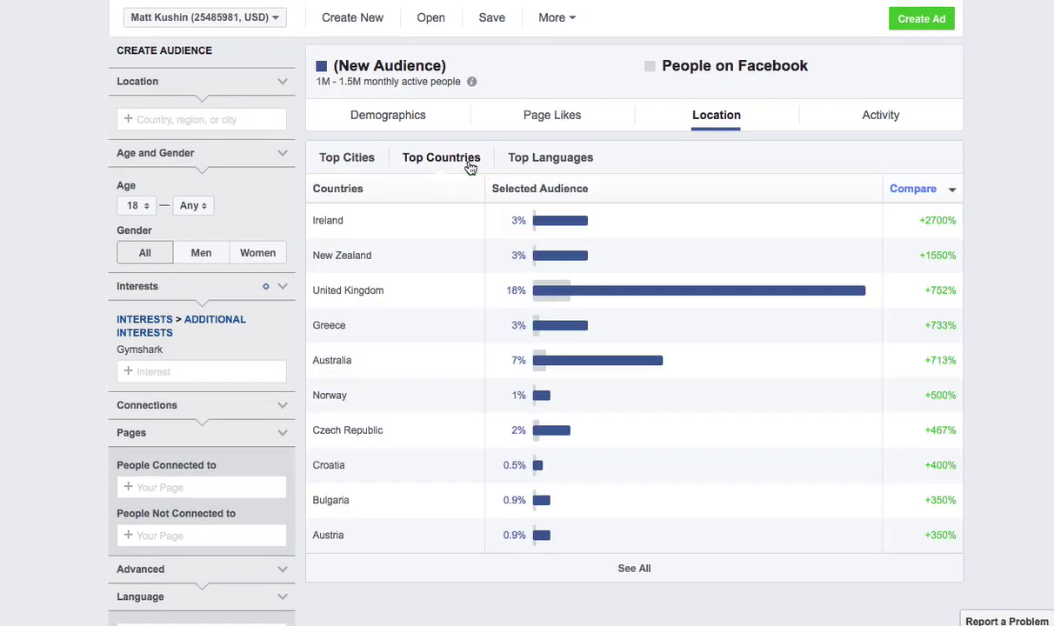
mouse_move(567, 292)
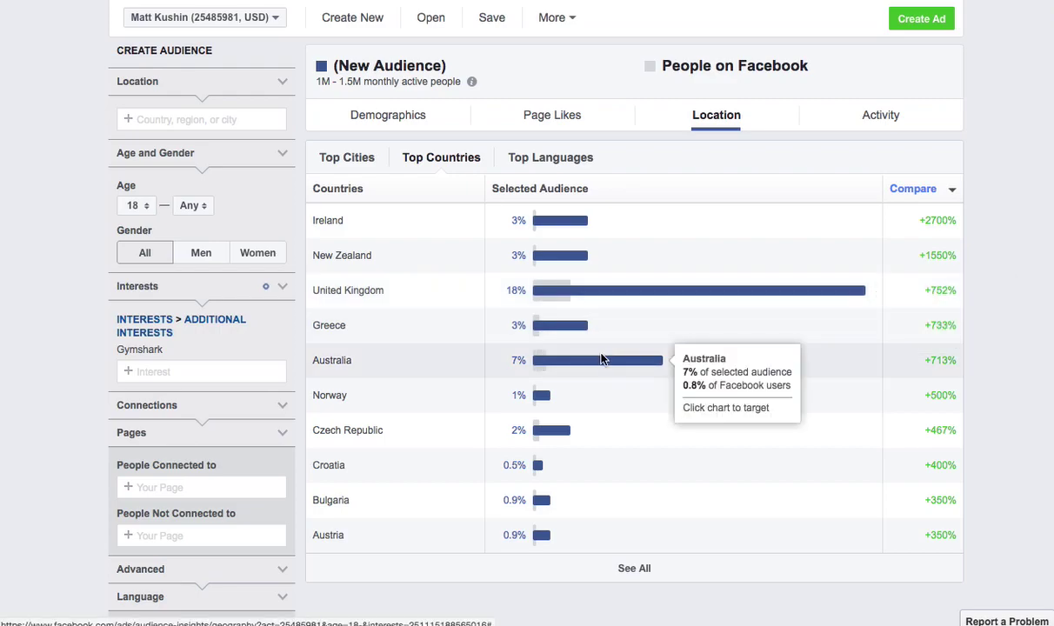
scroll(574, 348, down, 1)
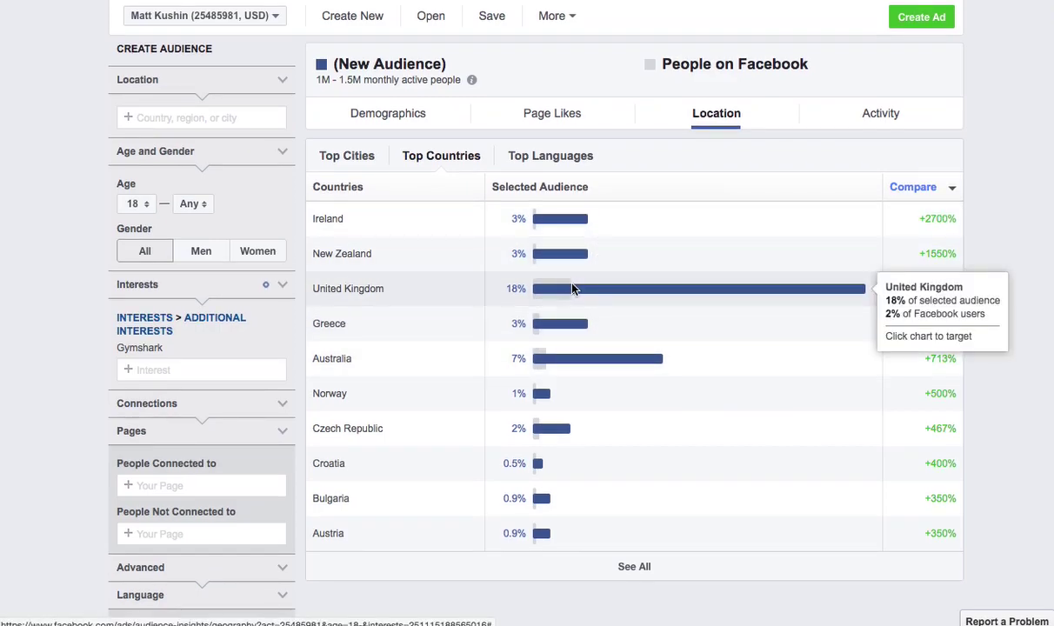
scroll(592, 294, up, 1)
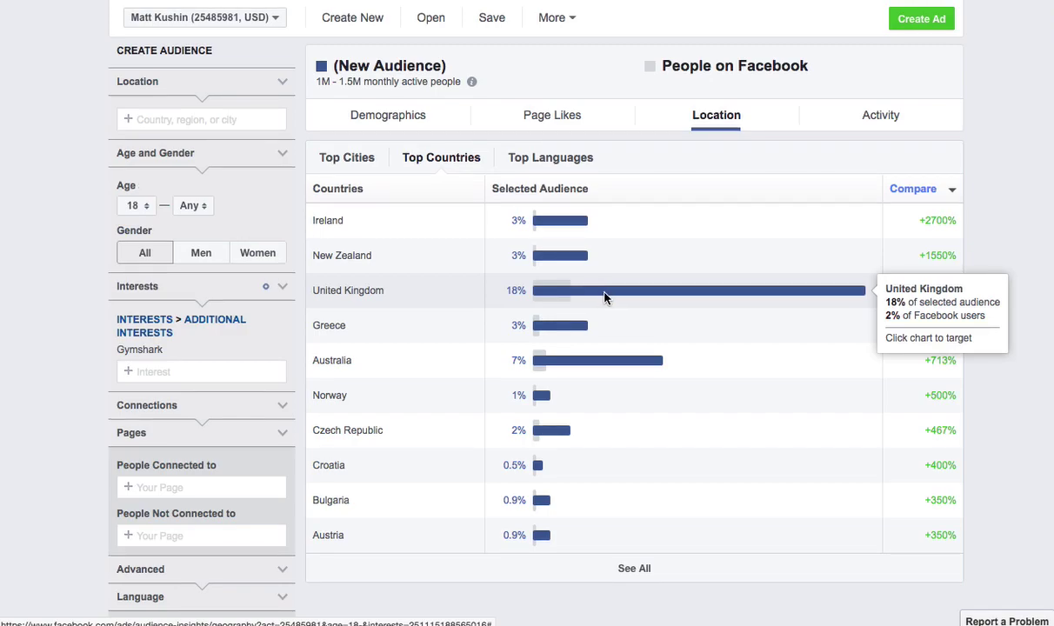
click(611, 298)
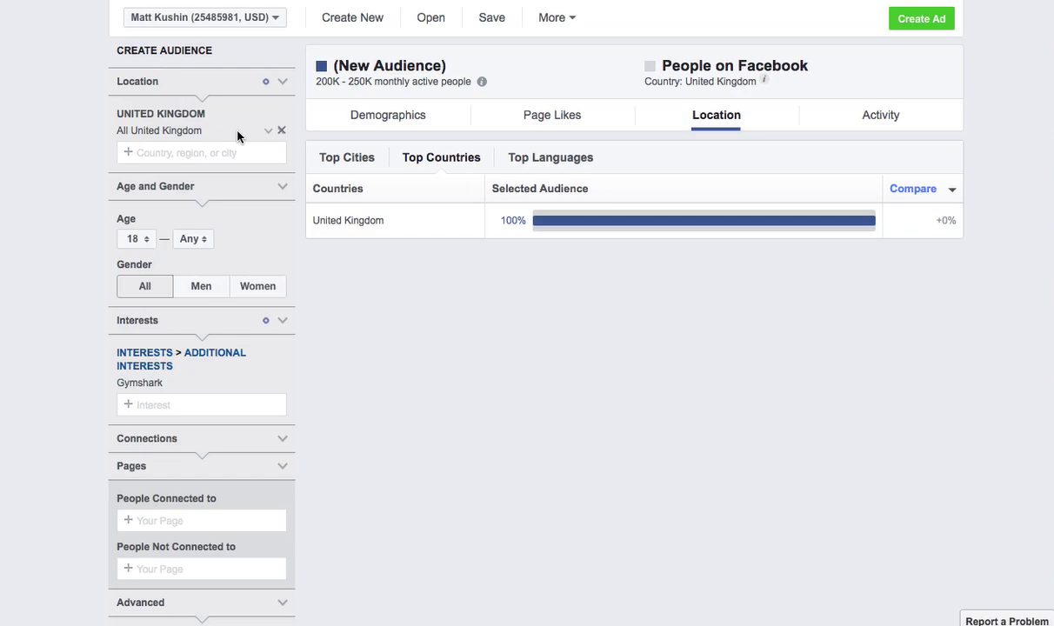
- Check Page Likes and Activity, then remove the United Kingdom location filter
click(567, 119)
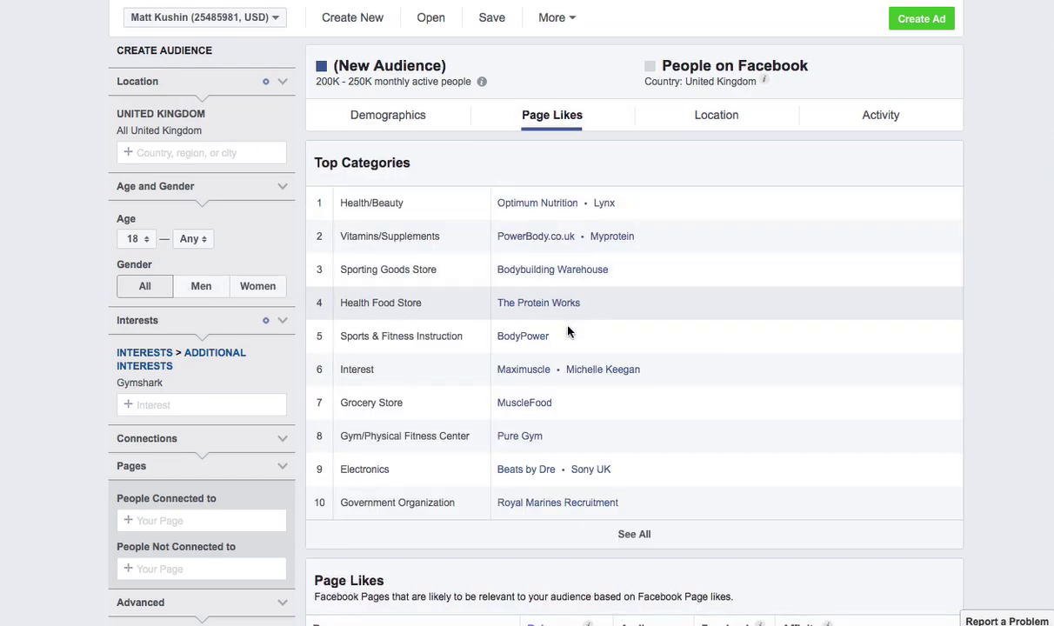
scroll(580, 322, down, 3)
scroll(617, 320, up, 3)
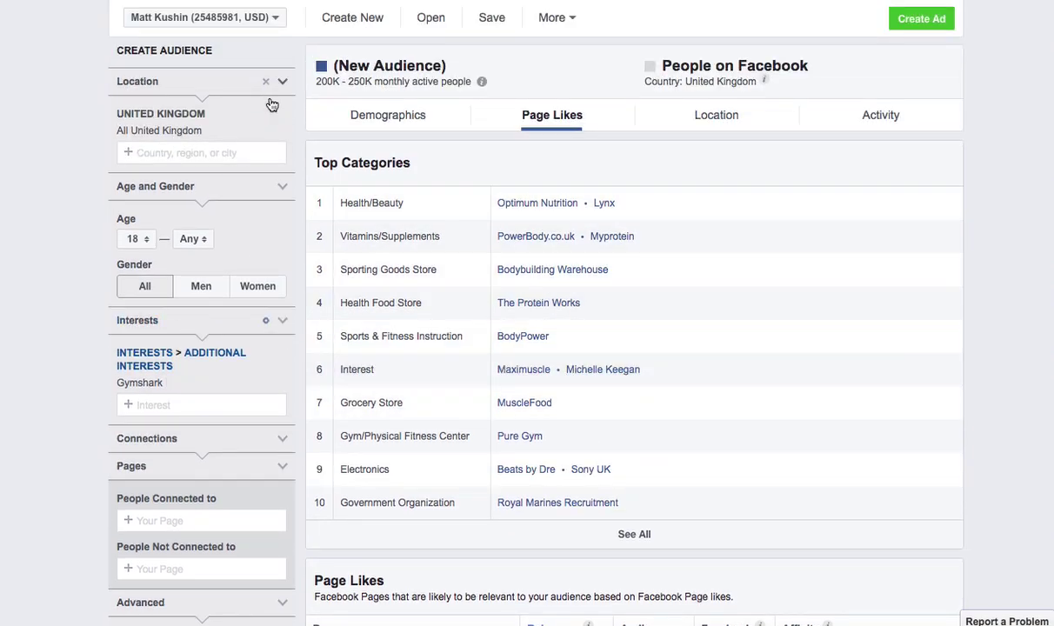
click(857, 115)
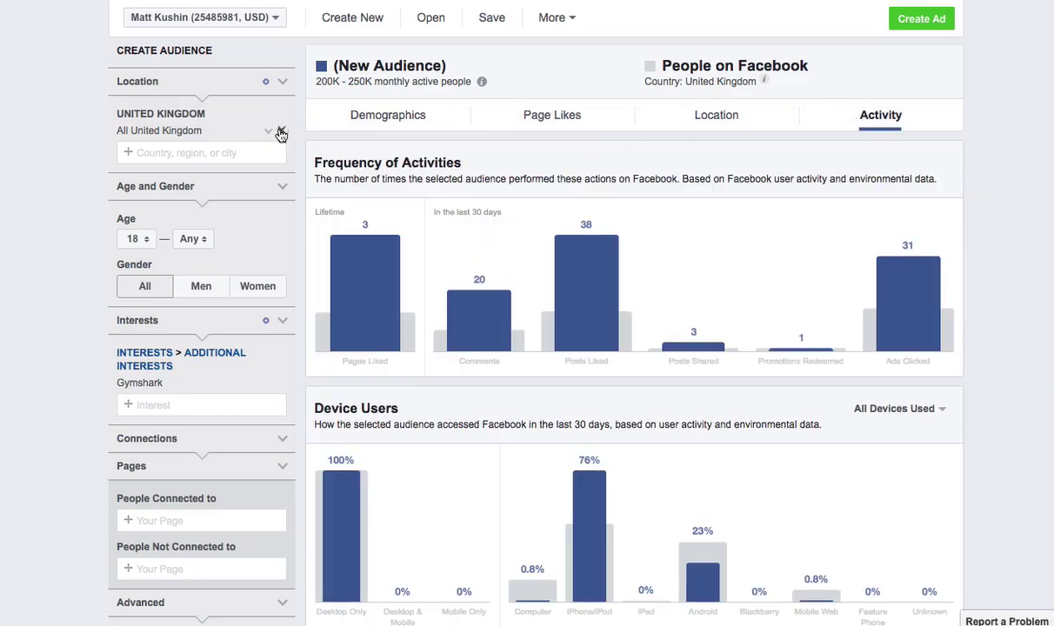
click(281, 133)
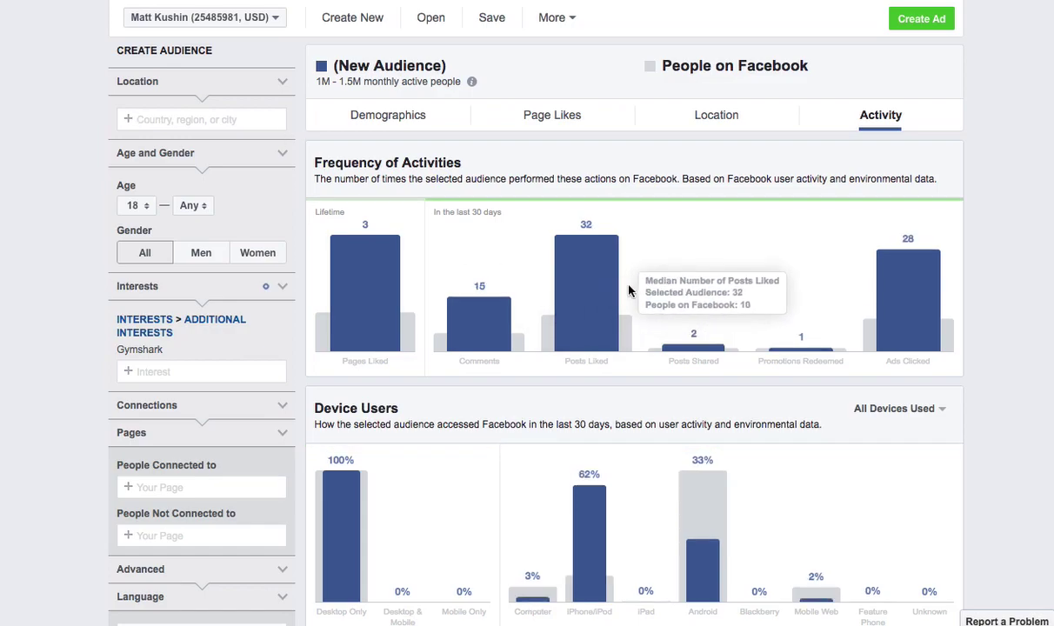
- Read the values on the audience's Activity chart bars
scroll(733, 293, down, 1)
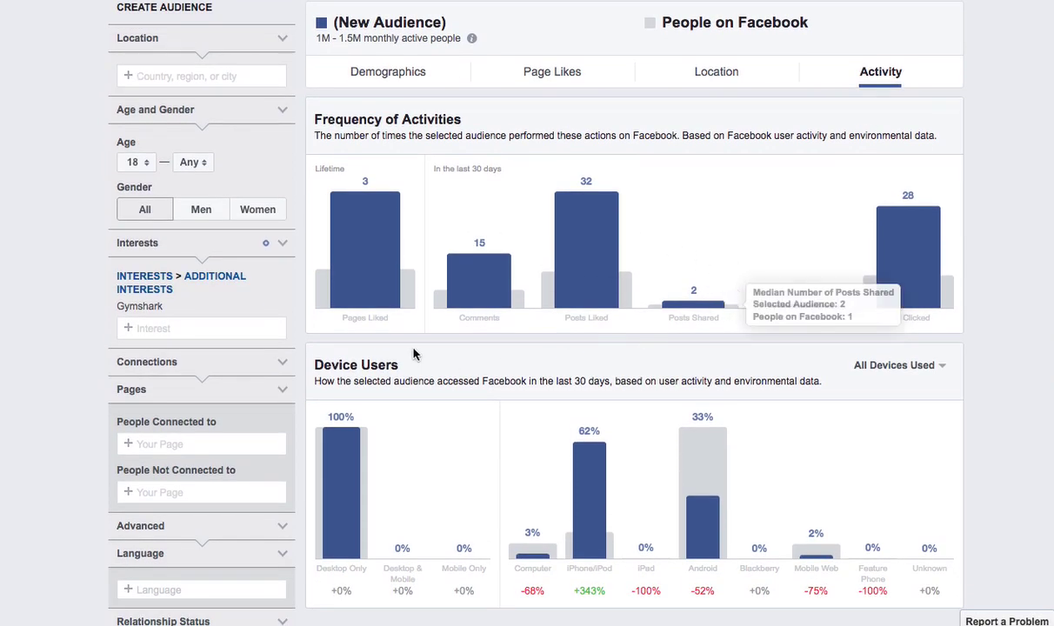
scroll(401, 346, down, 1)
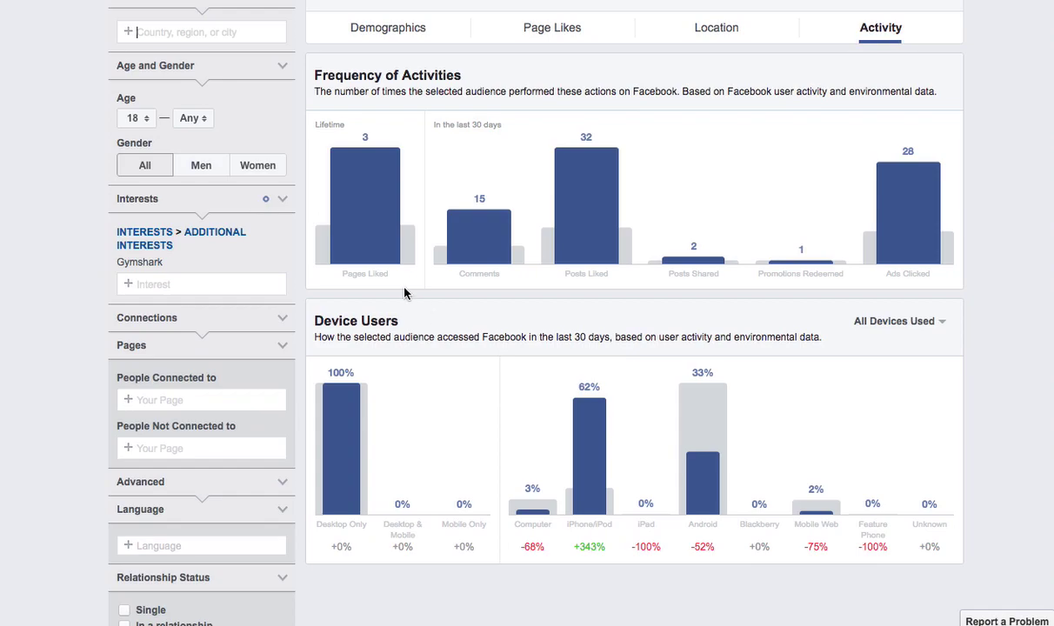
mouse_move(364, 228)
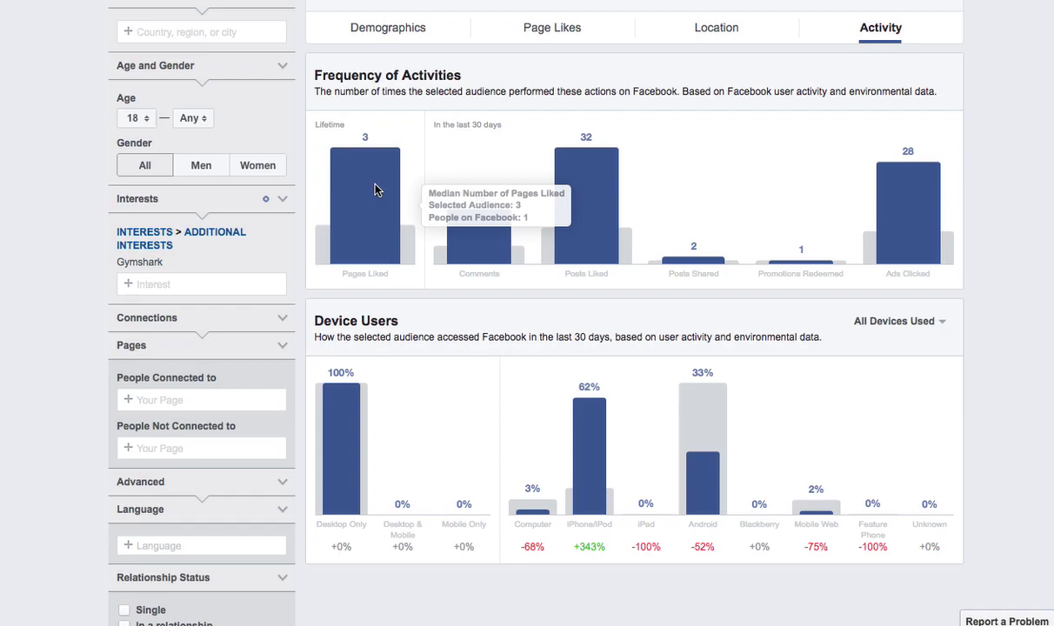
mouse_move(486, 261)
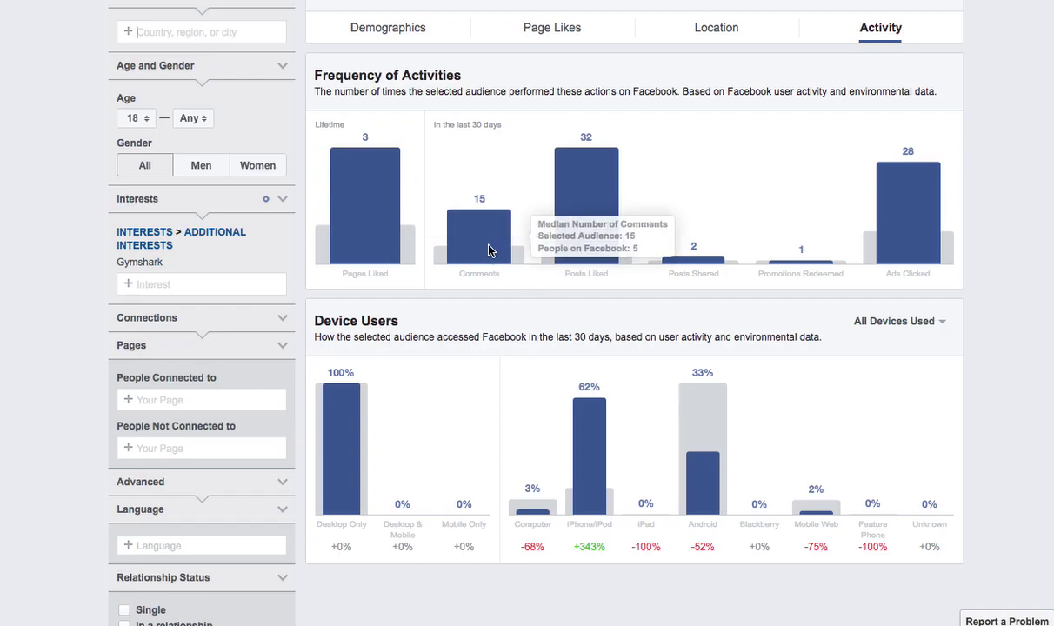
mouse_move(576, 202)
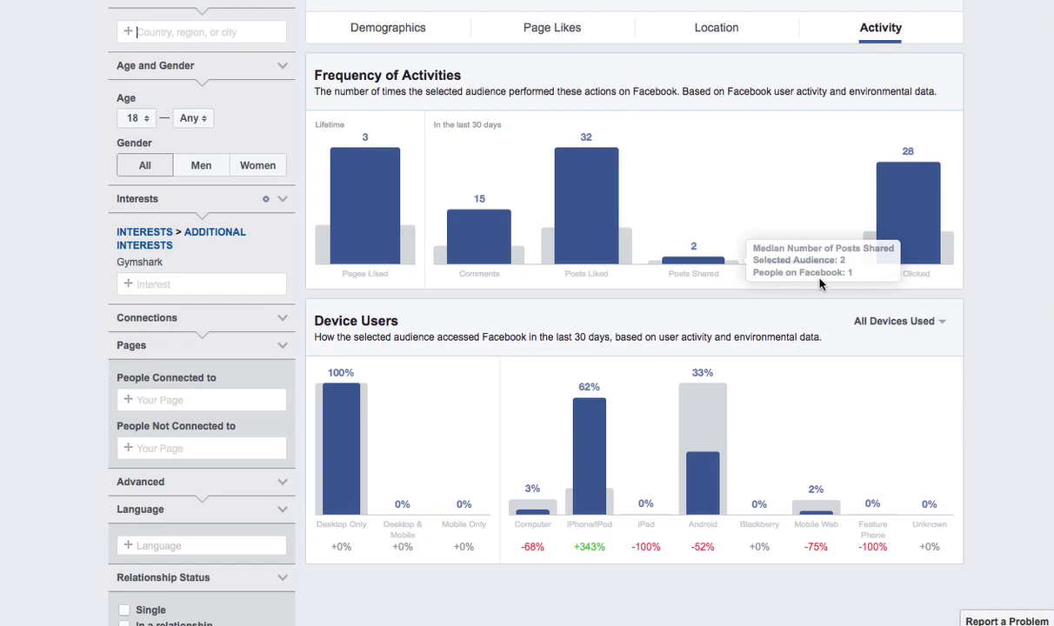
mouse_move(934, 217)
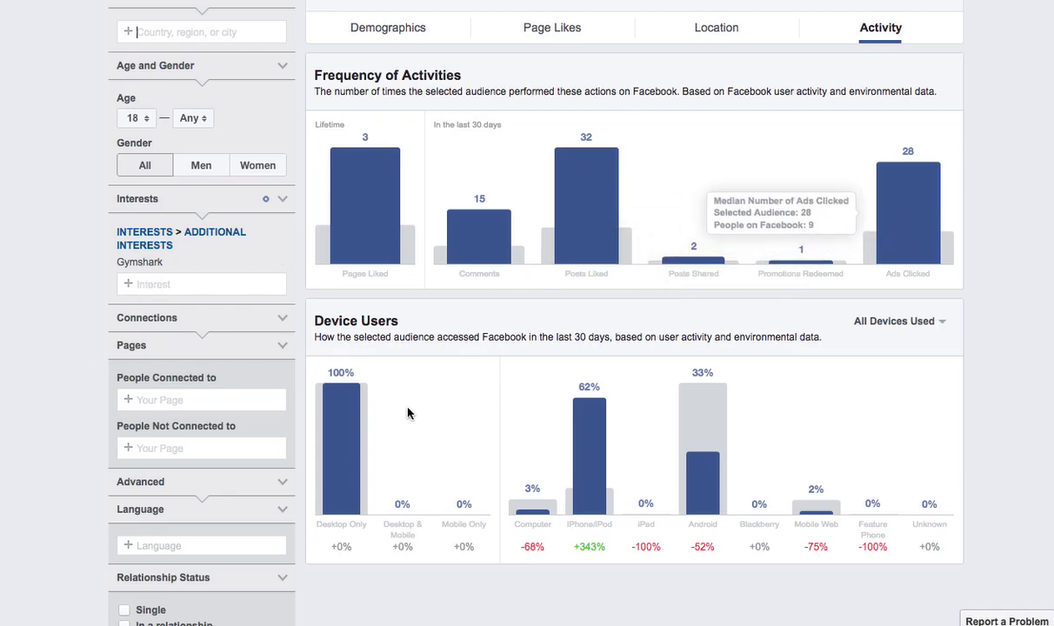
- Read the Device Users values, then return to Demographics showing 68% men, 32% women
mouse_move(341, 442)
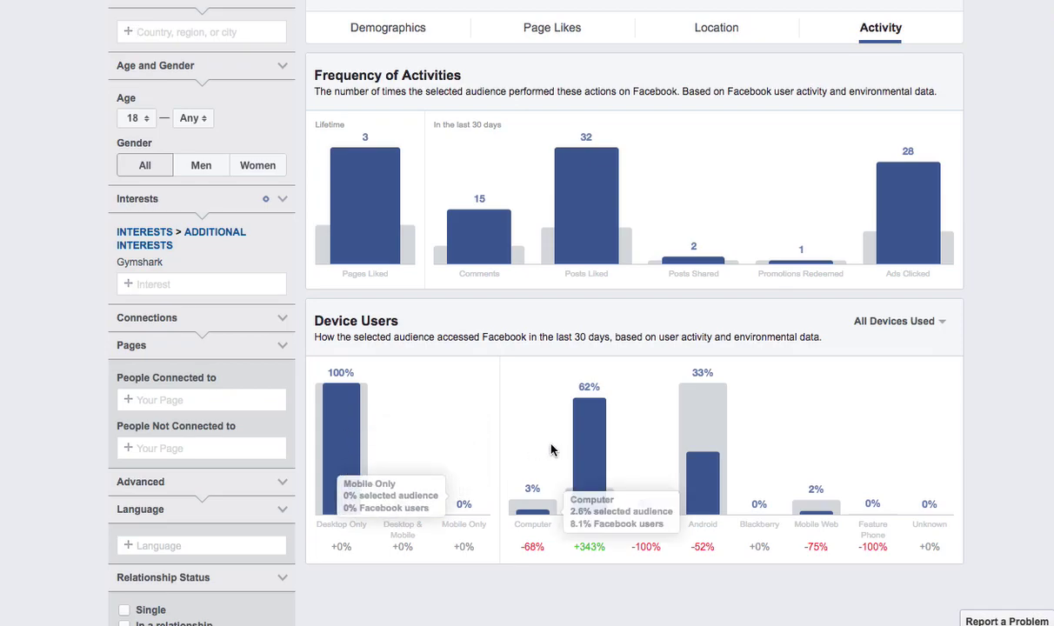
mouse_move(591, 457)
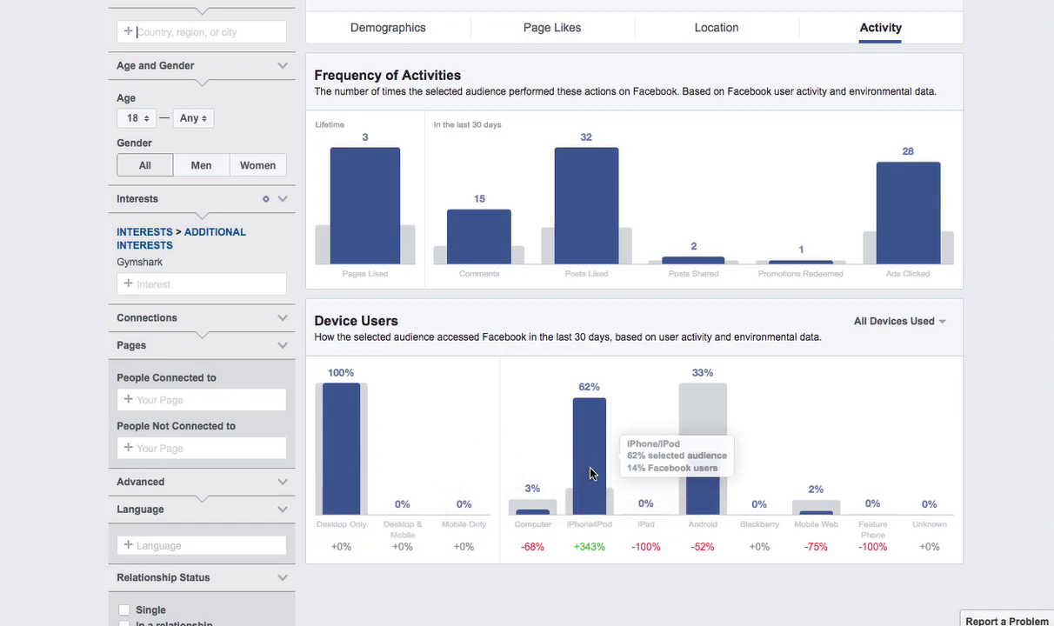
mouse_move(354, 474)
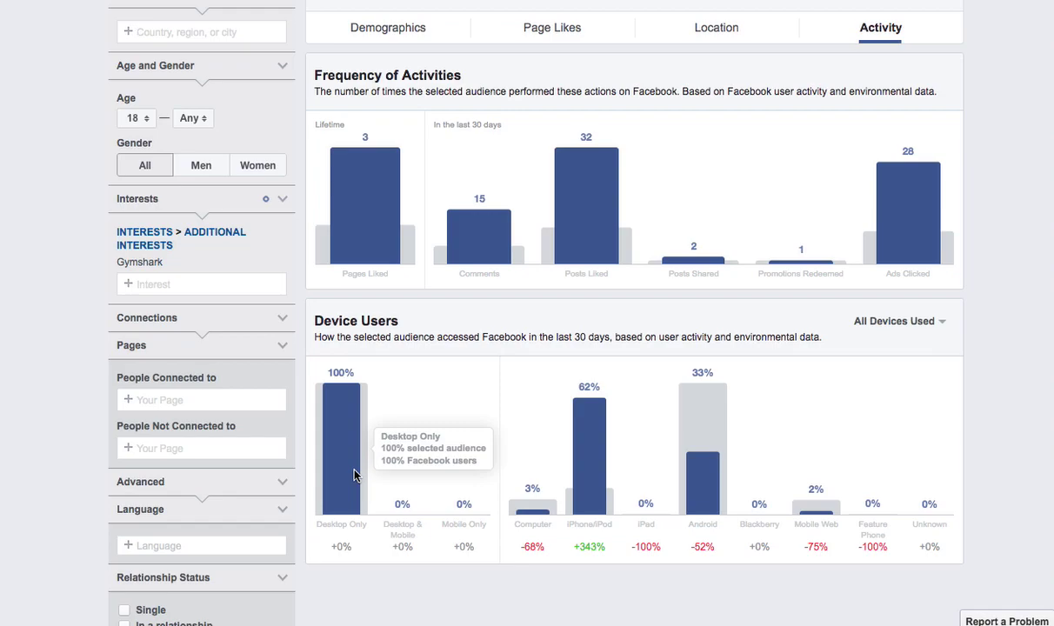
mouse_move(583, 476)
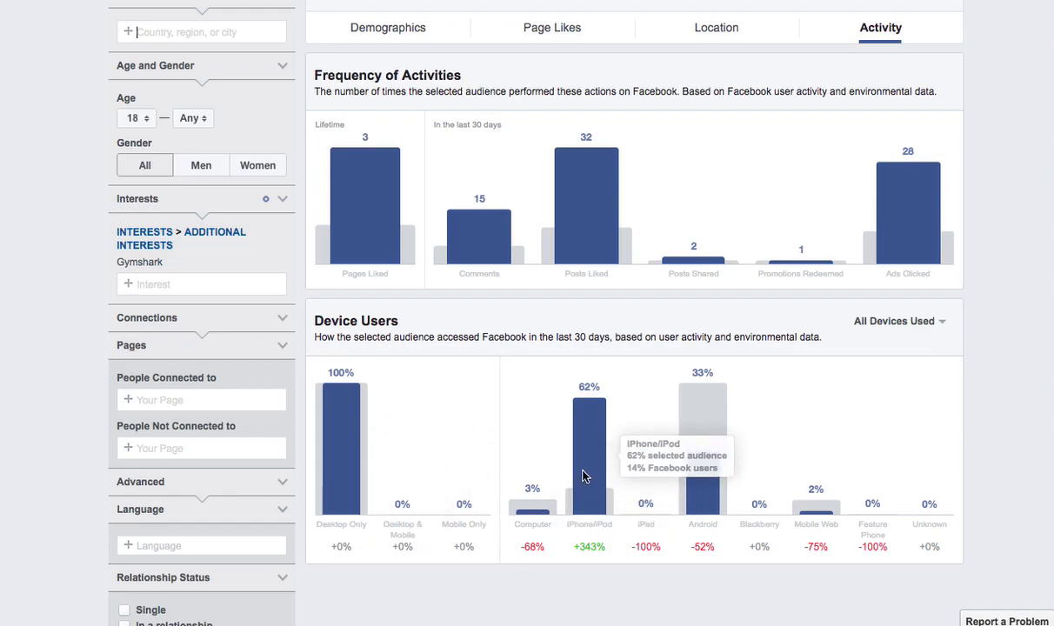
mouse_move(809, 500)
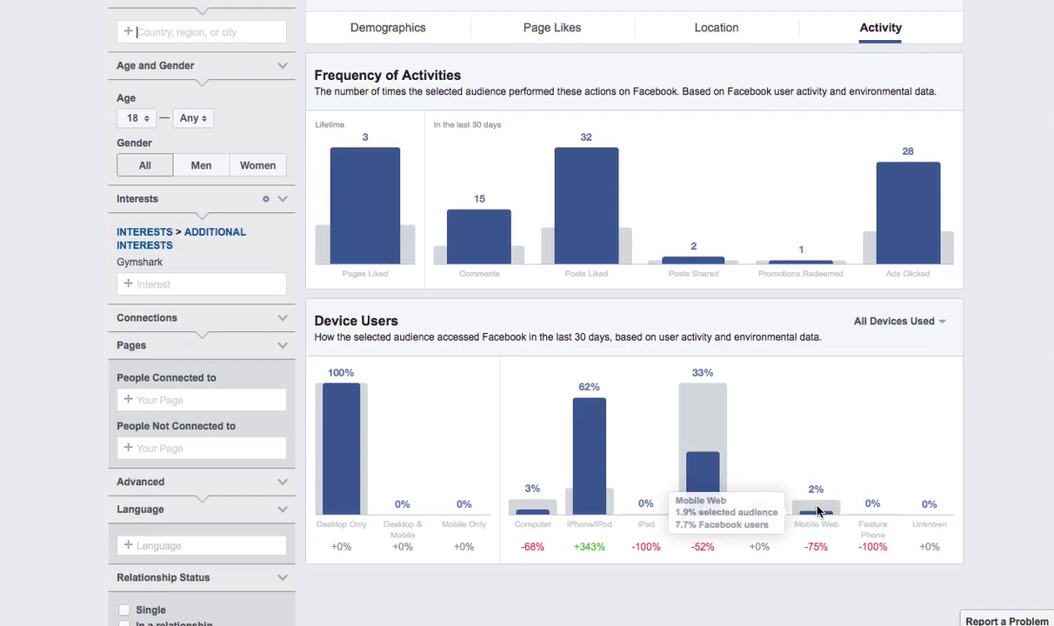
scroll(658, 522, up, 2)
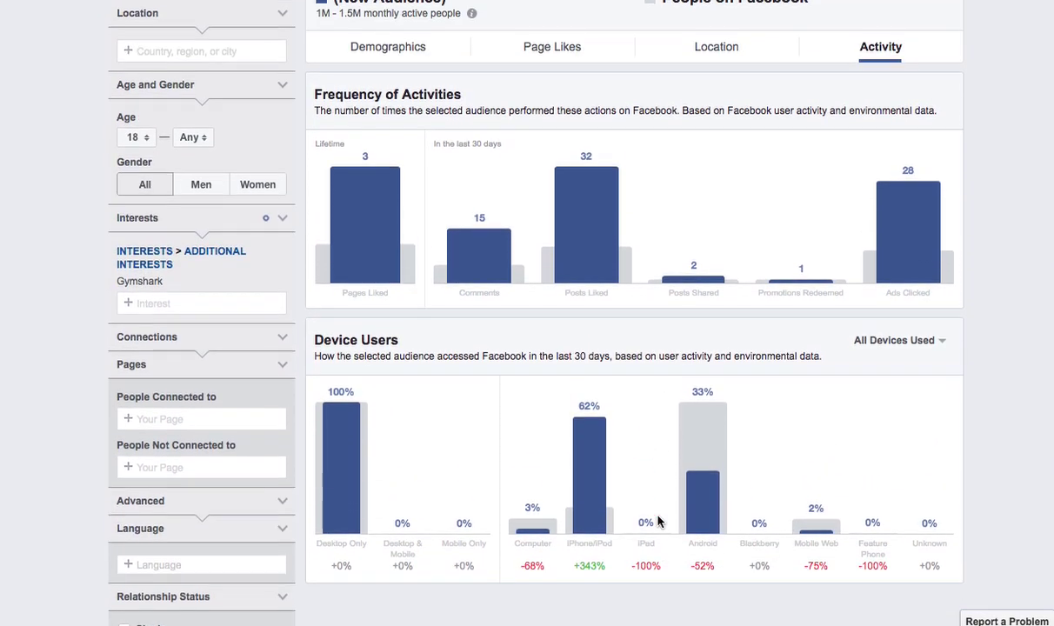
scroll(658, 521, up, 2)
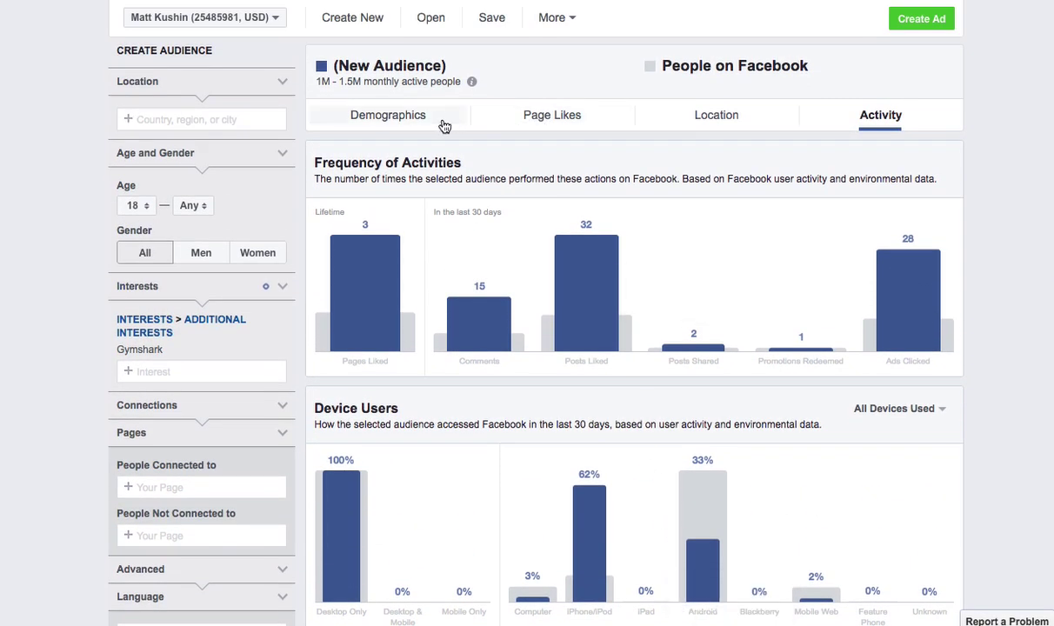
click(427, 118)
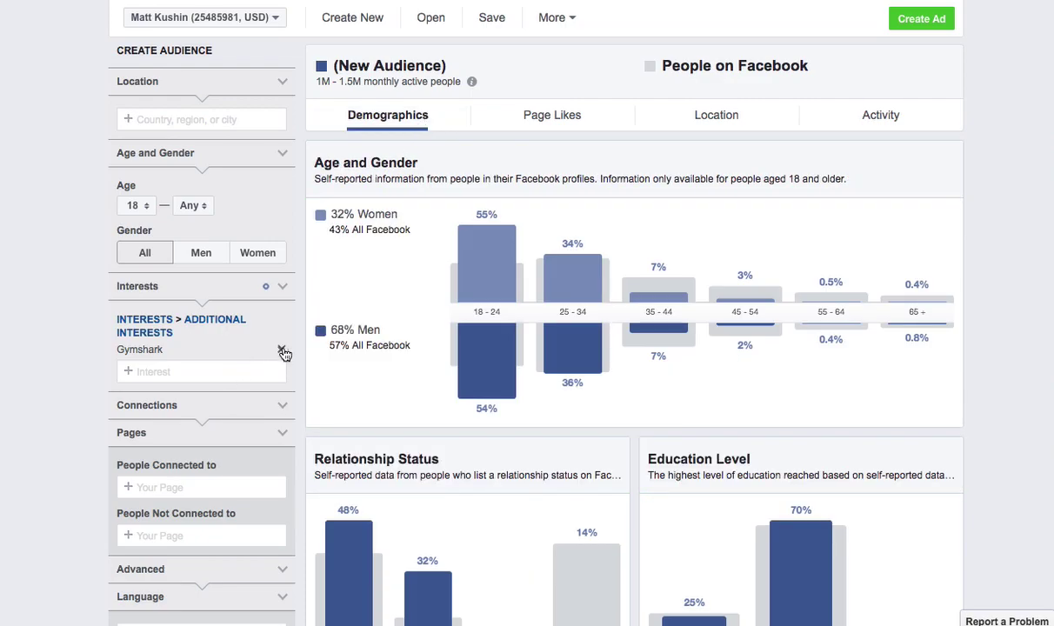
- Target women aged 18–24 in the Age and Gender chart
scroll(283, 353, down, 3)
scroll(306, 348, down, 2)
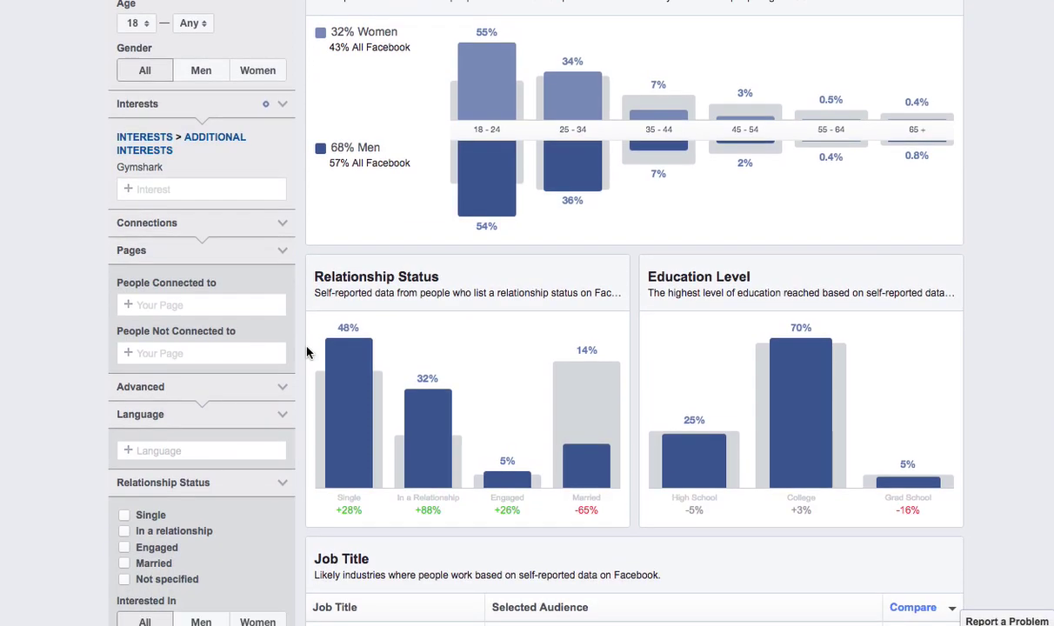
scroll(306, 350, up, 5)
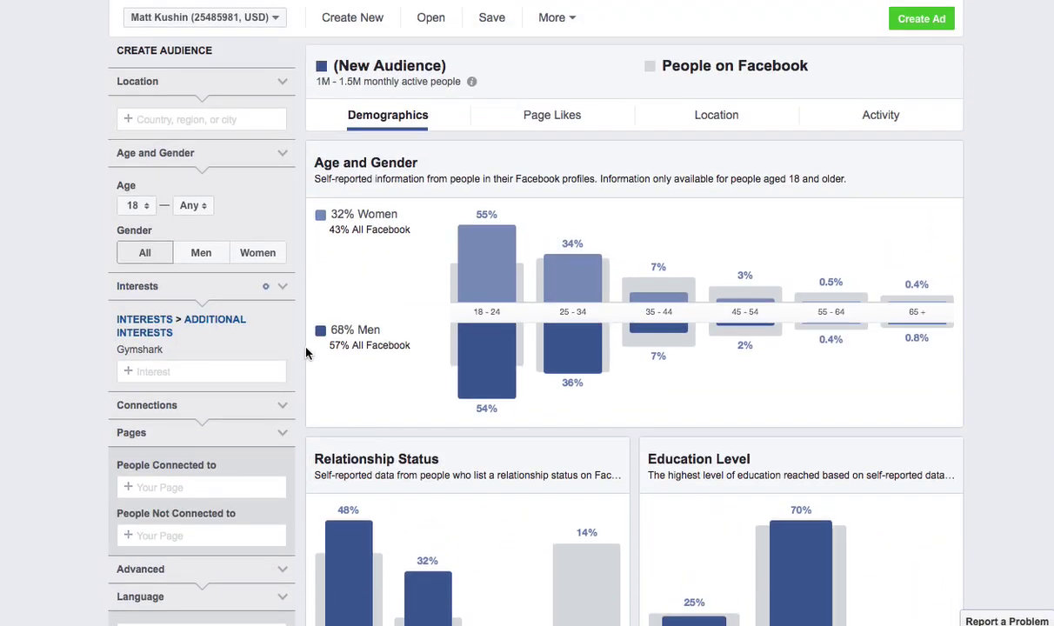
scroll(306, 352, down, 1)
click(483, 237)
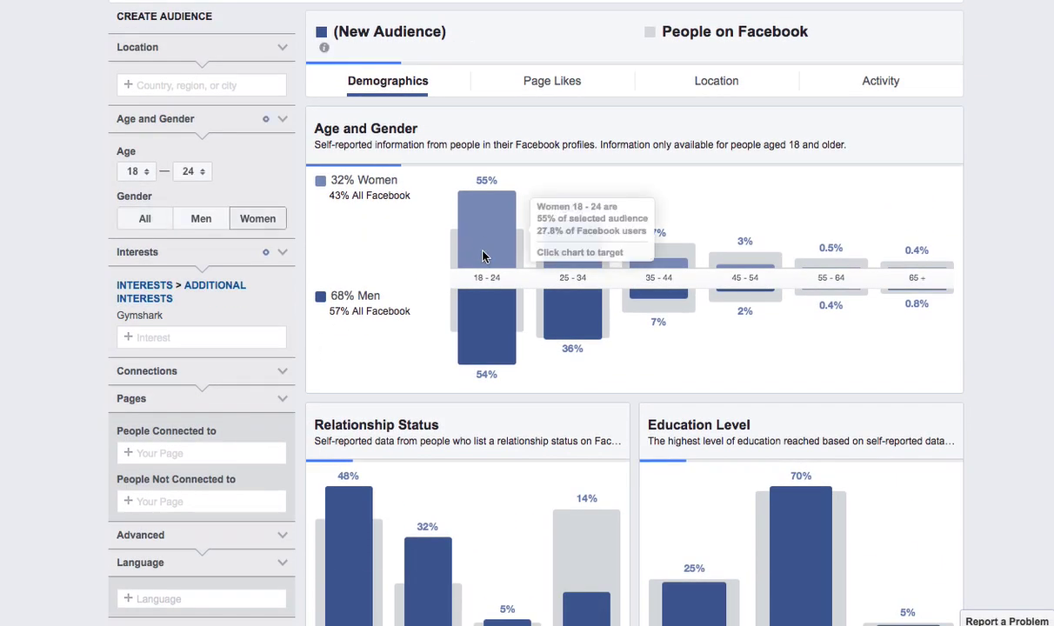
- Browse the updated charts for the 200K–250K audience of women aged 18–24
scroll(527, 317, down, 1)
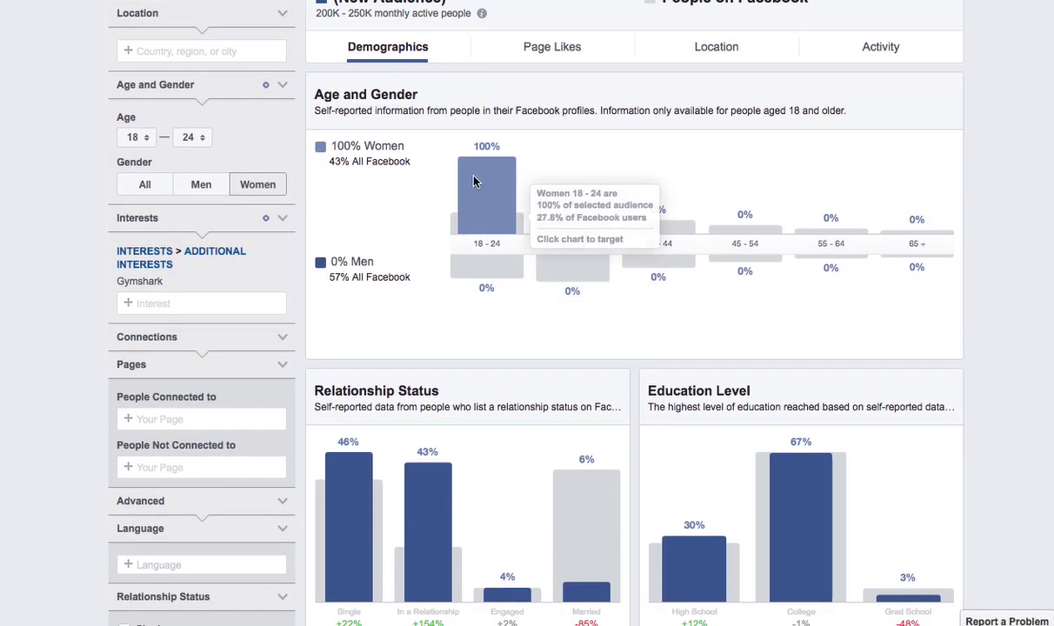
scroll(487, 226, down, 3)
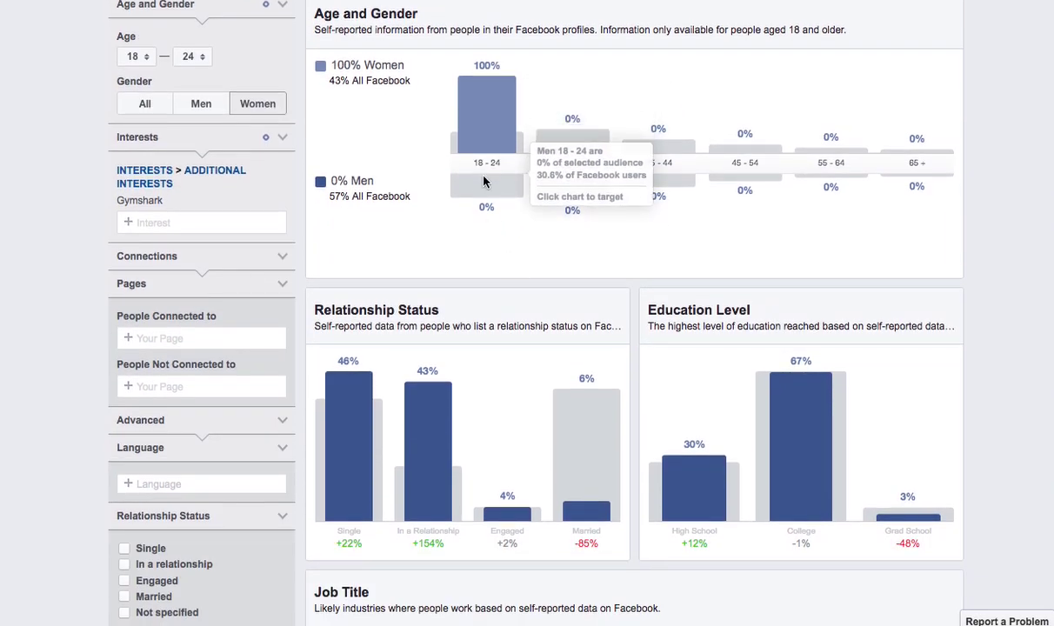
scroll(513, 278, down, 4)
scroll(518, 301, down, 6)
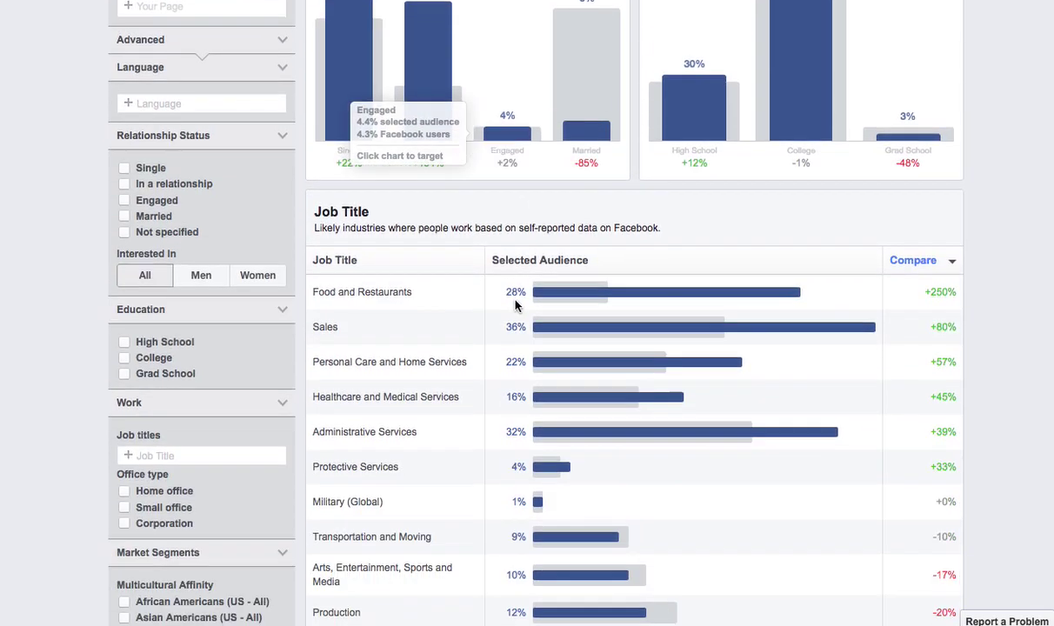
scroll(524, 321, down, 3)
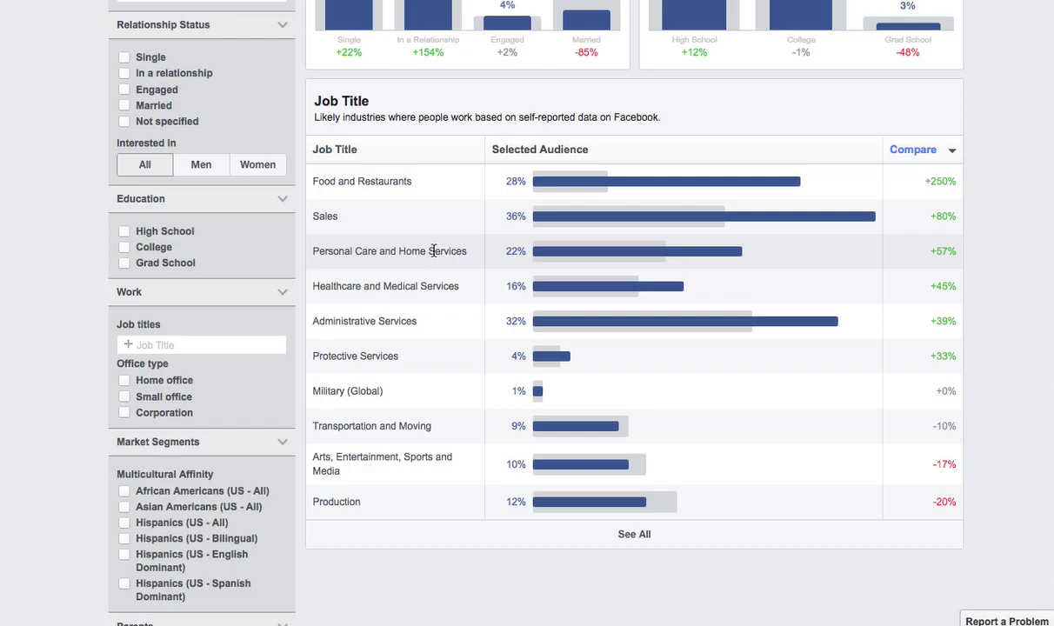
scroll(433, 250, up, 9)
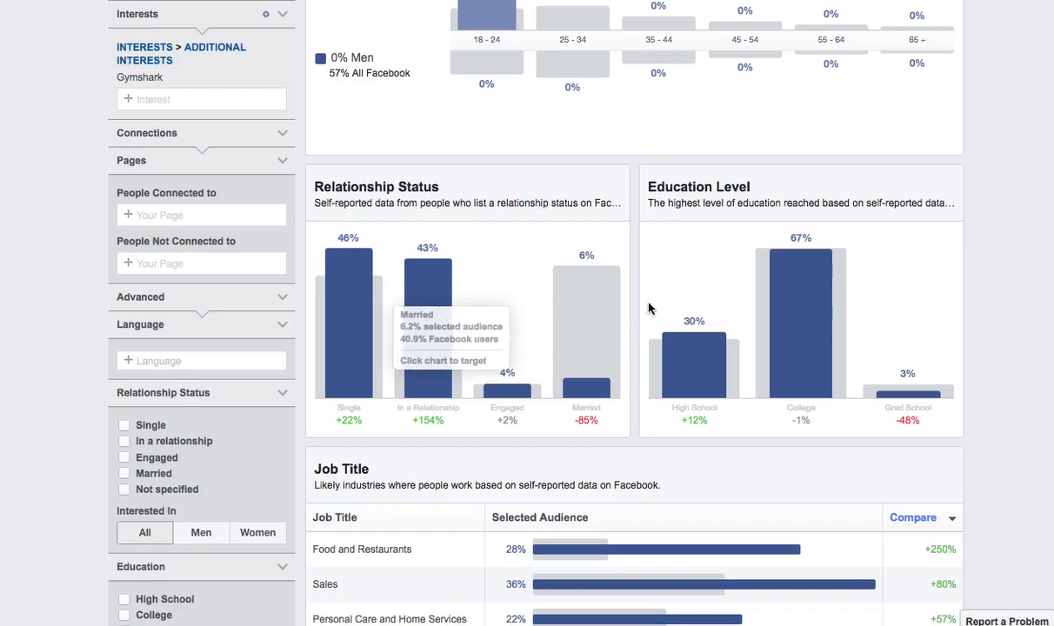
mouse_move(805, 304)
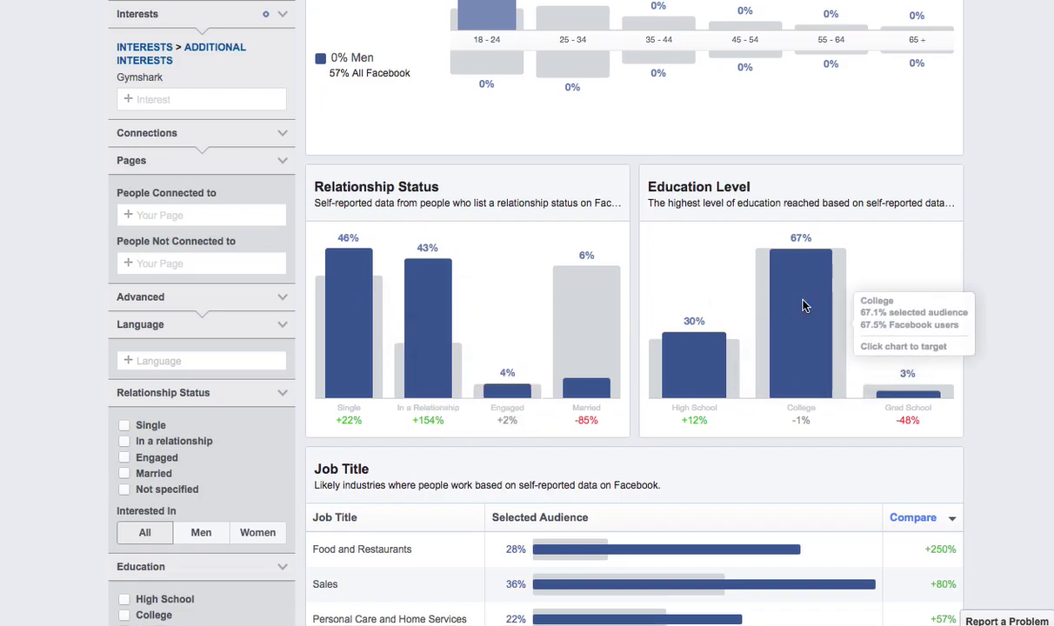
scroll(805, 304, up, 7)
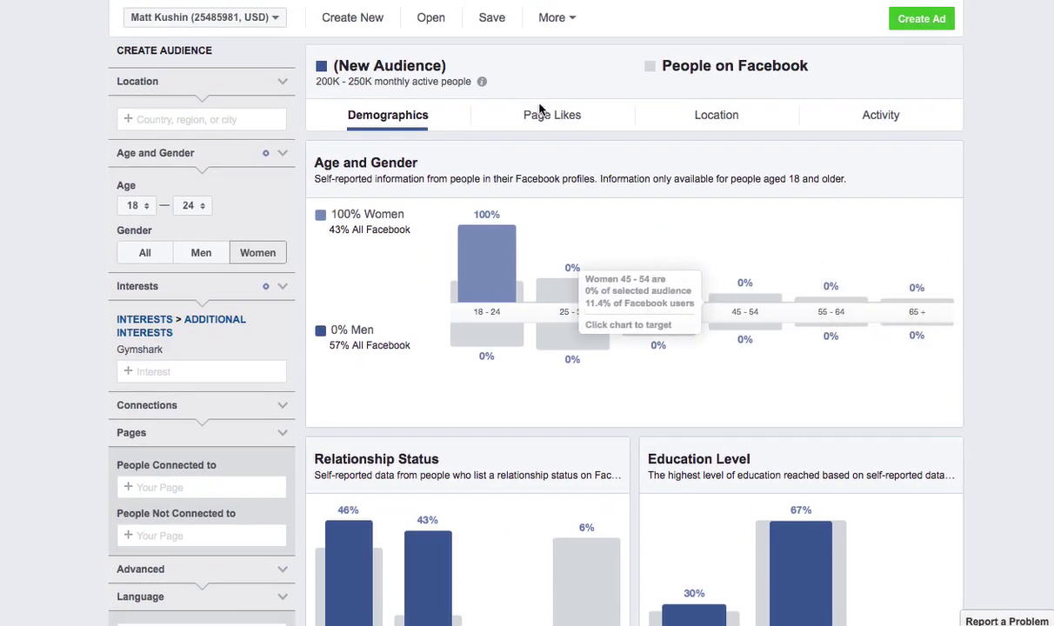